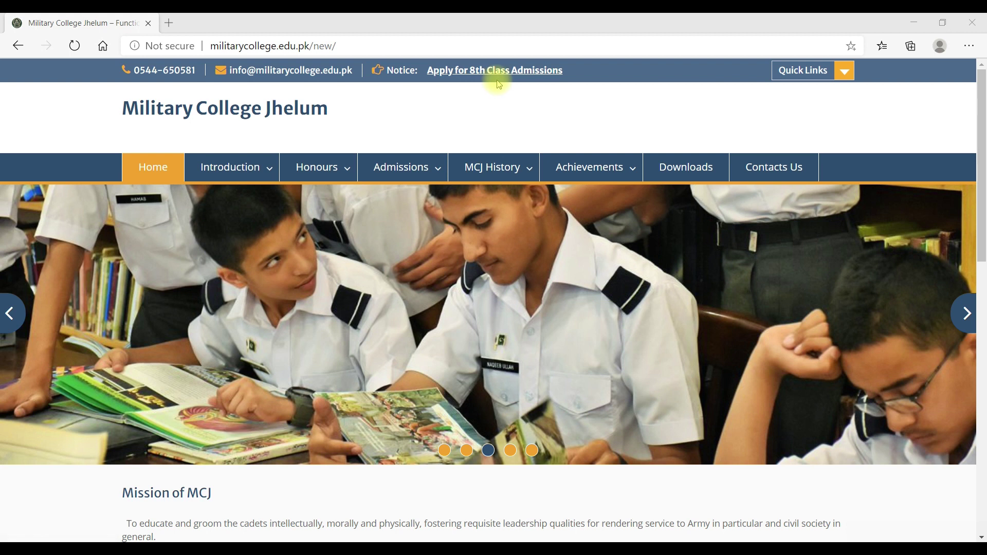
- Open the 8th Class Admissions portal and scroll to the Admission Form 2021 Class VIII panel
left_click(490, 75)
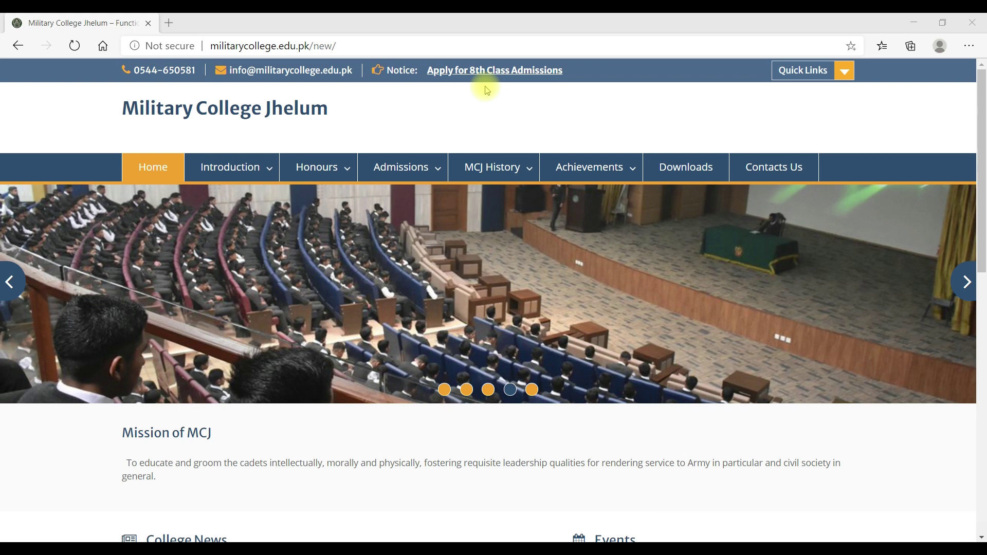
left_click(487, 72)
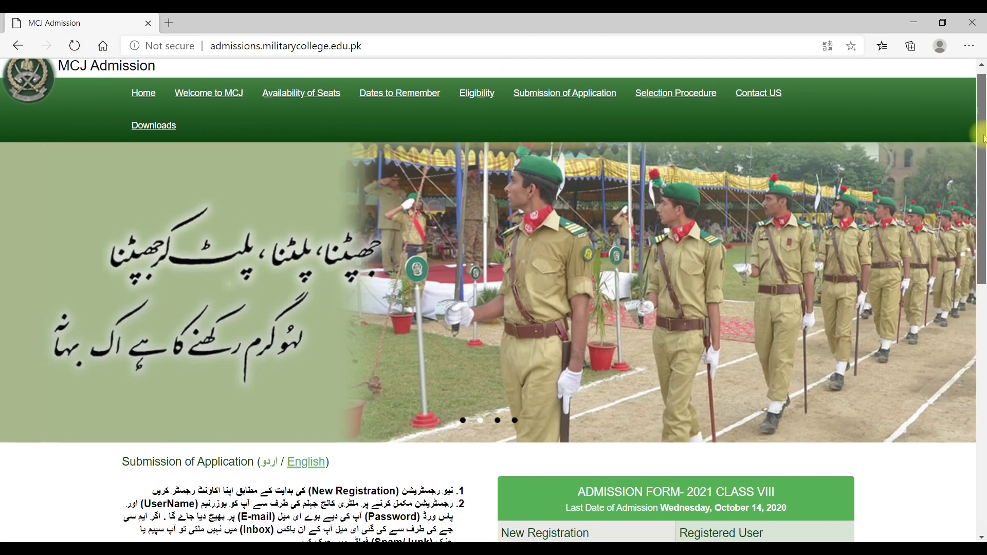
left_click_drag(983, 130, 983, 279)
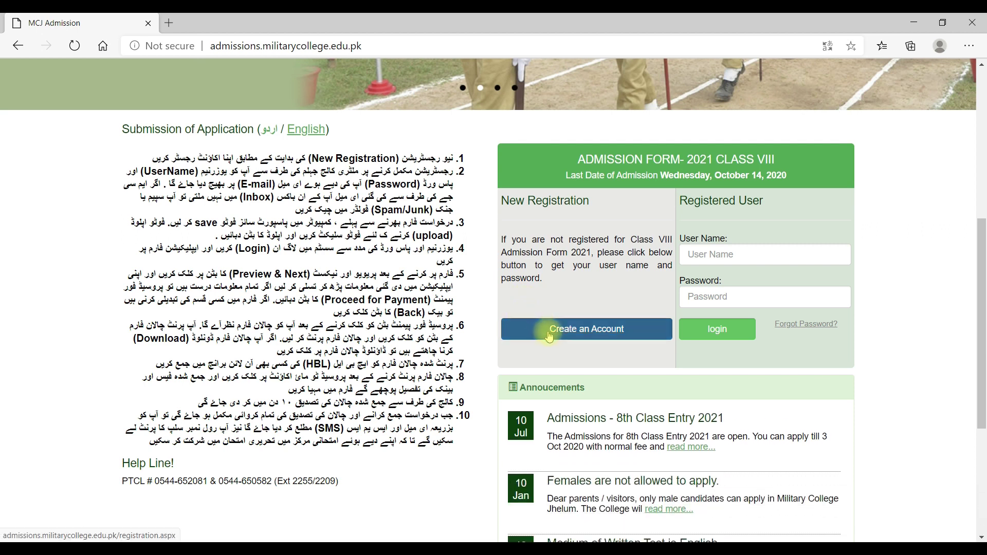
left_click(588, 335)
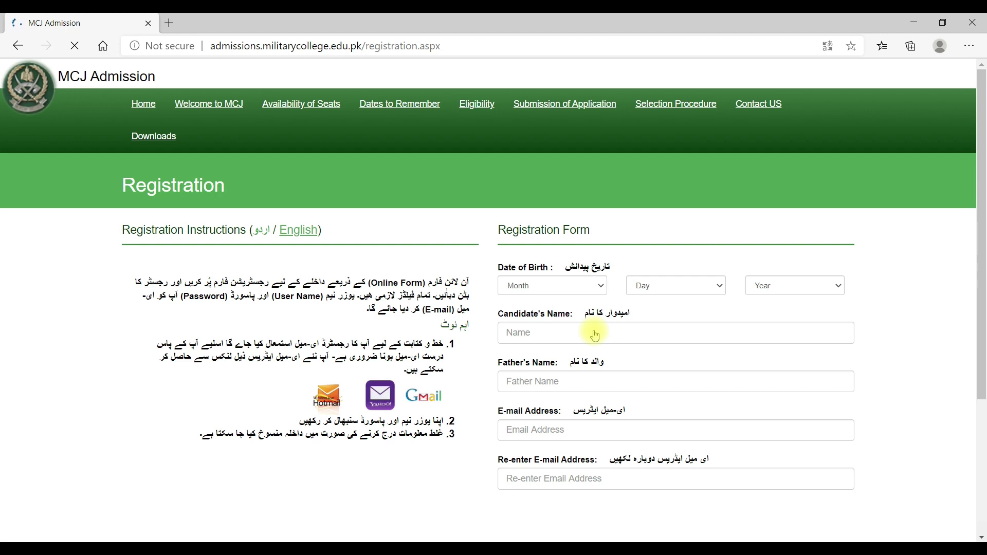
scroll(718, 231, "down", 2)
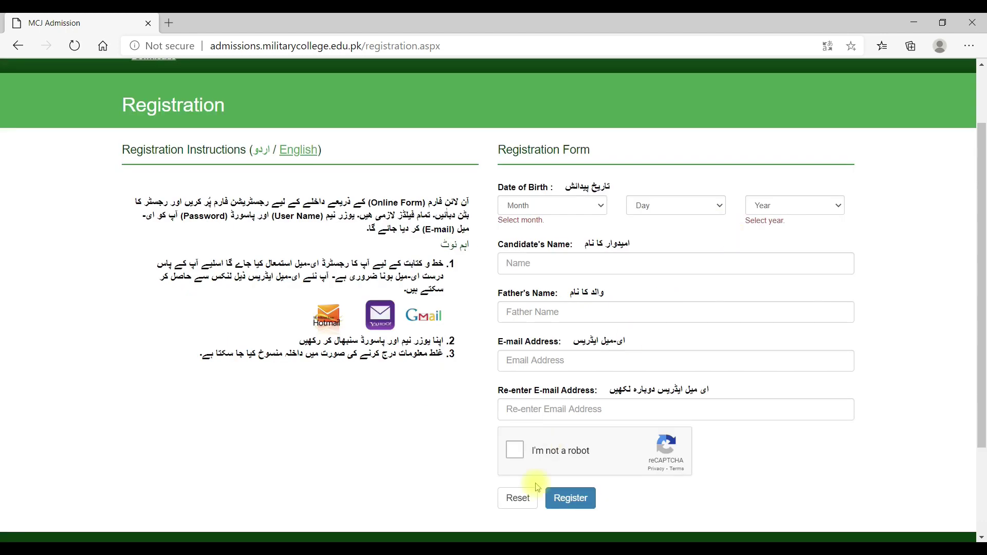
left_click(593, 205)
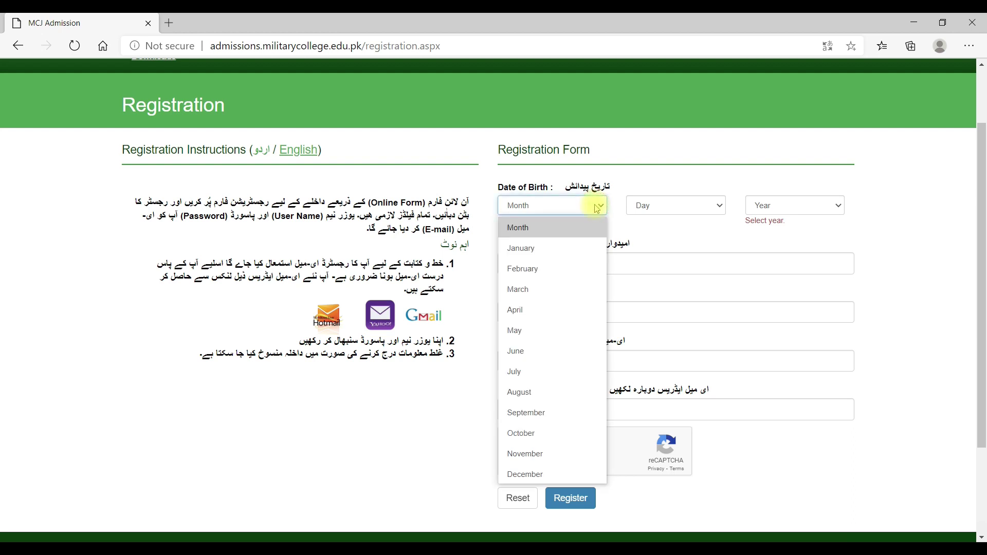
left_click(537, 392)
left_click(676, 205)
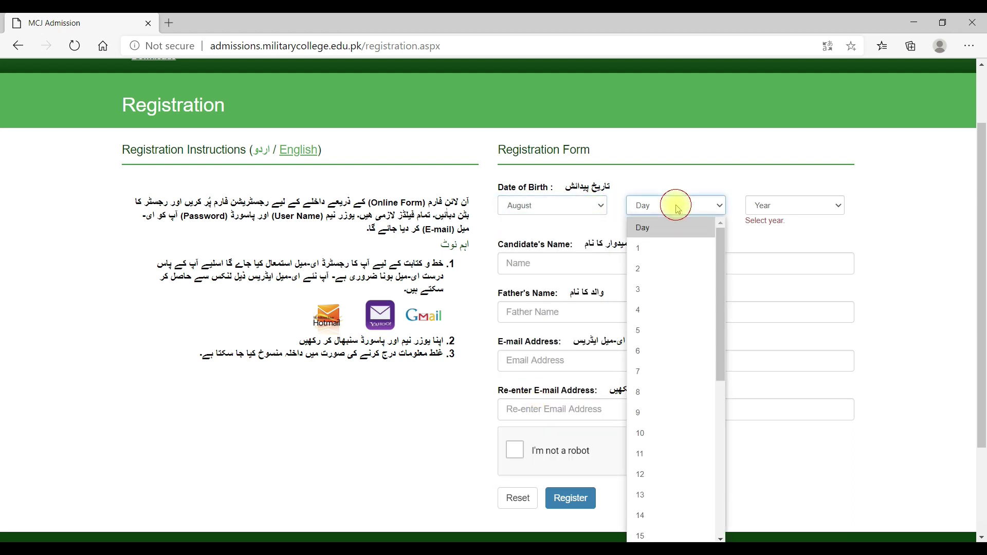
left_click(662, 416)
left_click(776, 206)
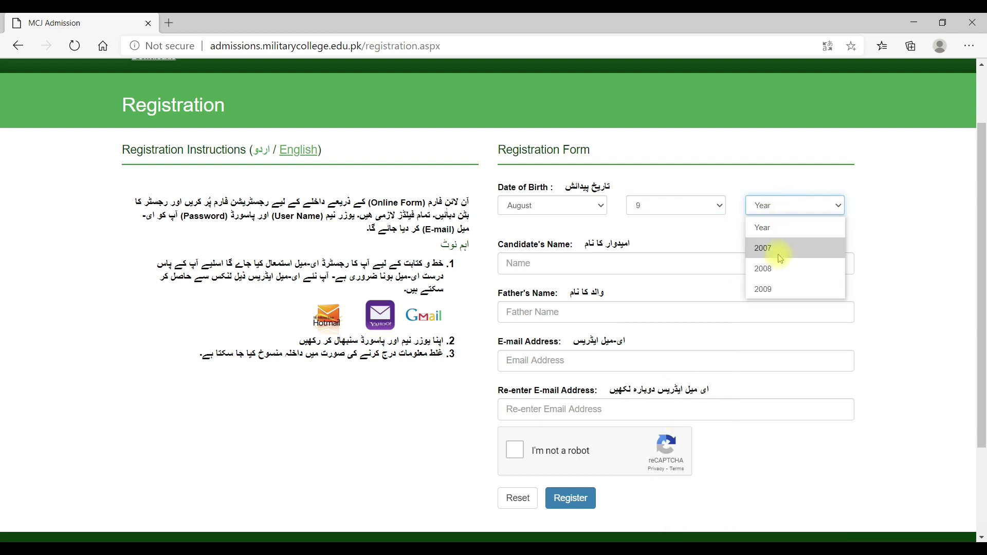
left_click(778, 270)
- Autofill the candidate's name, father's name and both e-mail fields from saved entries
left_click(671, 251)
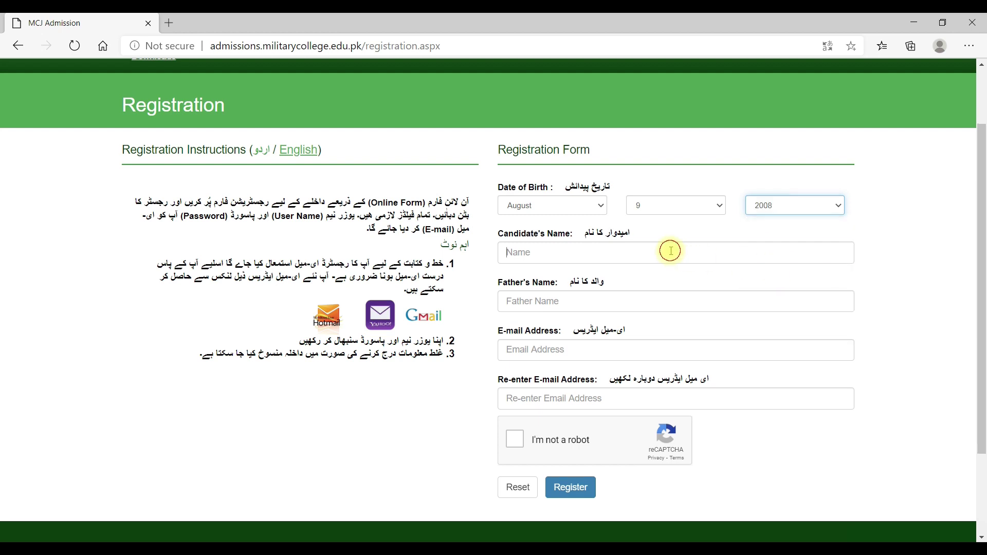
left_click(541, 278)
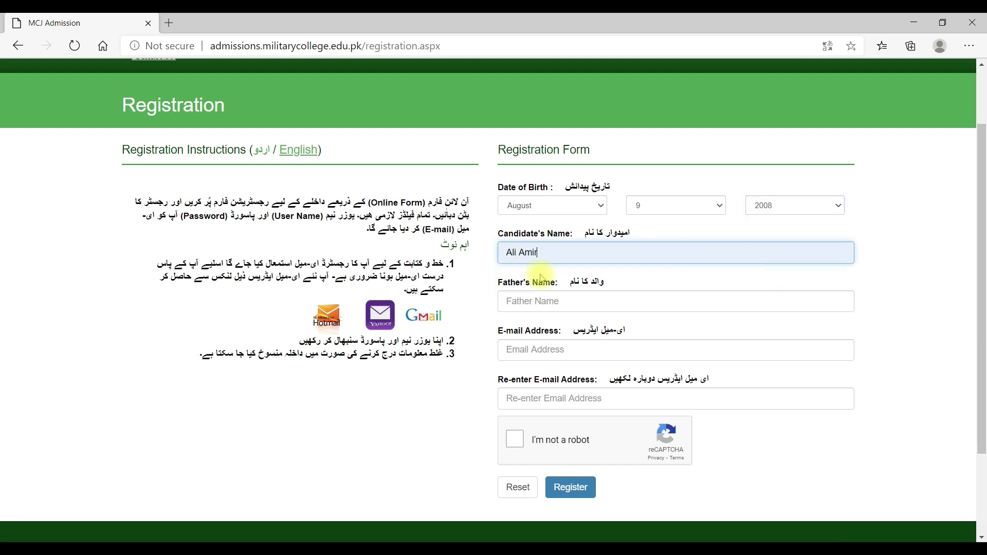
left_click(511, 300)
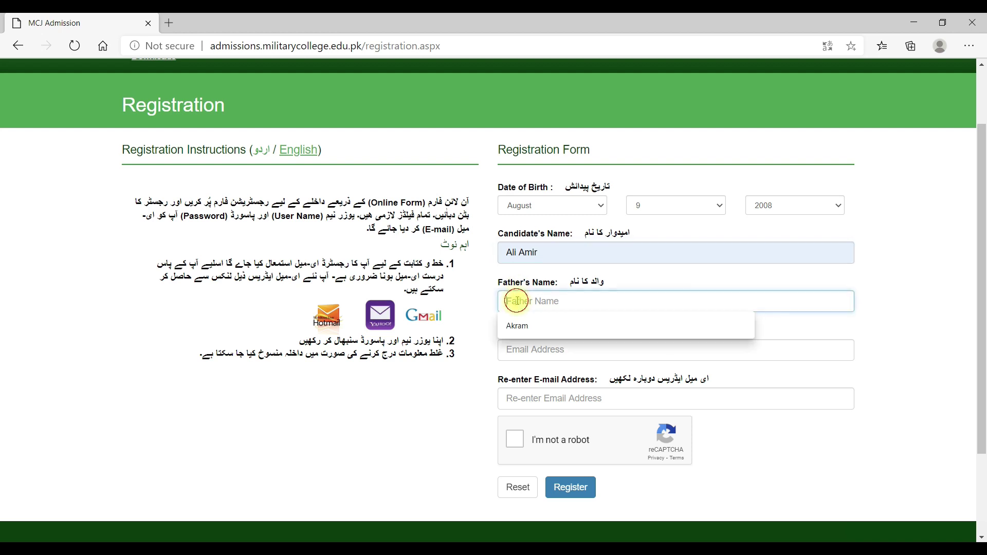
left_click(518, 329)
left_click(518, 349)
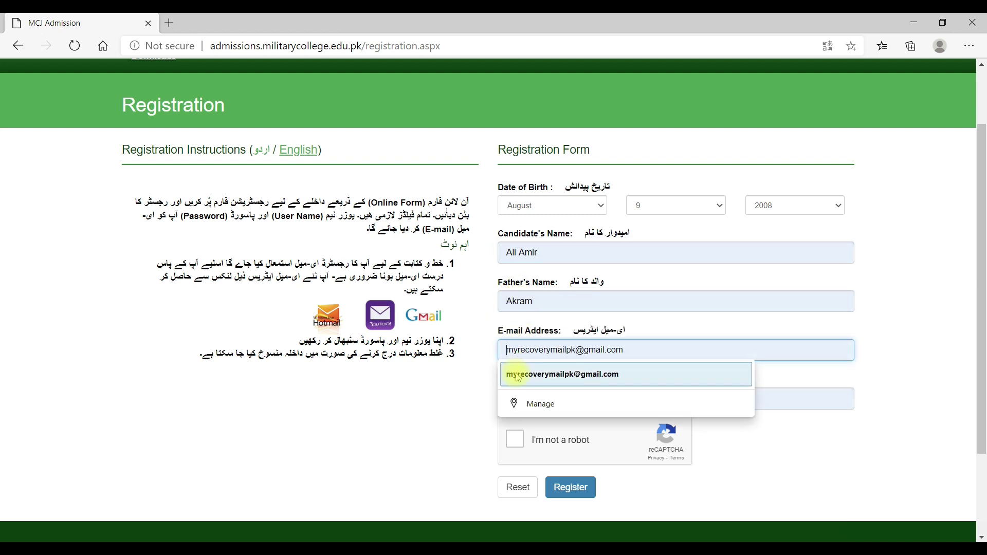
left_click(518, 373)
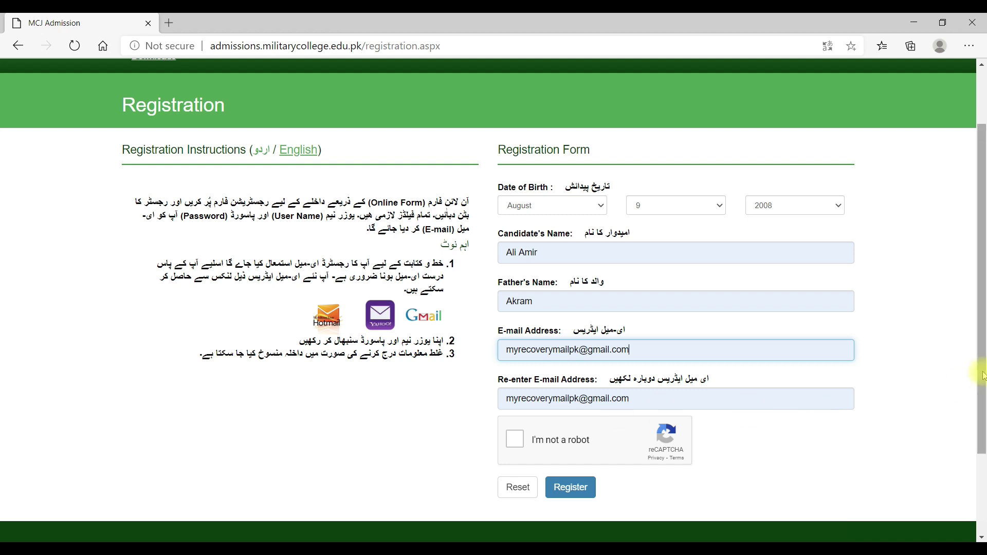
scroll(981, 371, "down", 1)
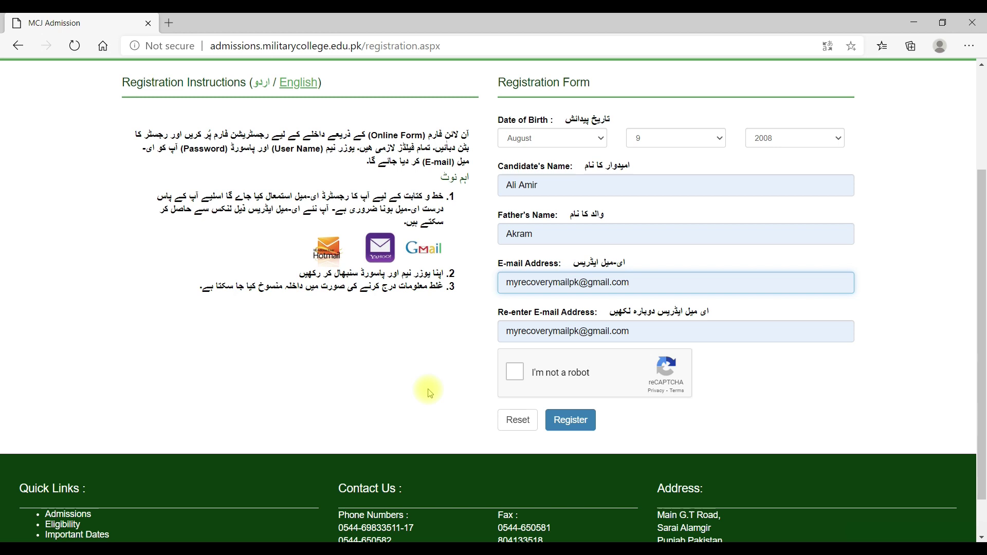
- Pass the reCAPTCHA by selecting the bridge images, verify, and submit the registration
left_click(516, 376)
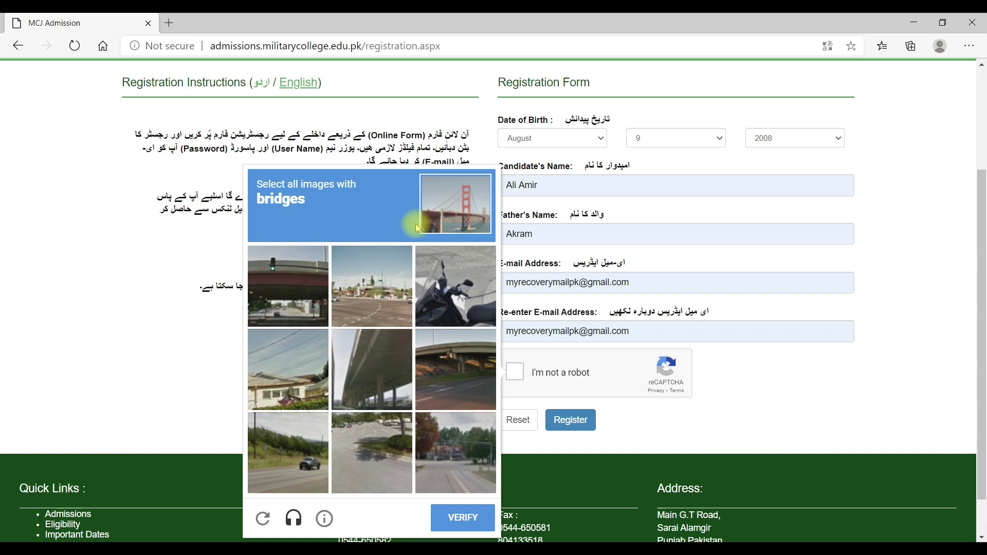
left_click(377, 357)
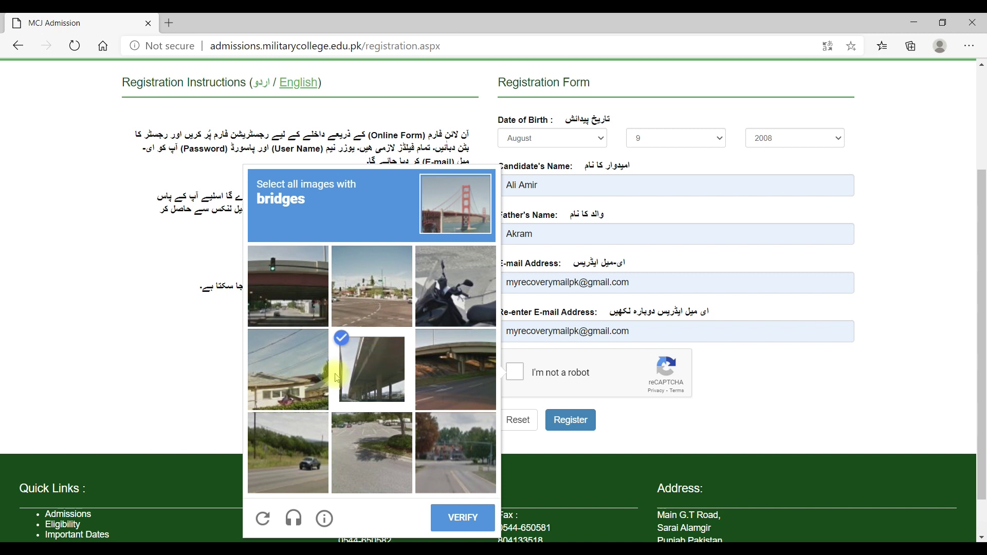
left_click(297, 304)
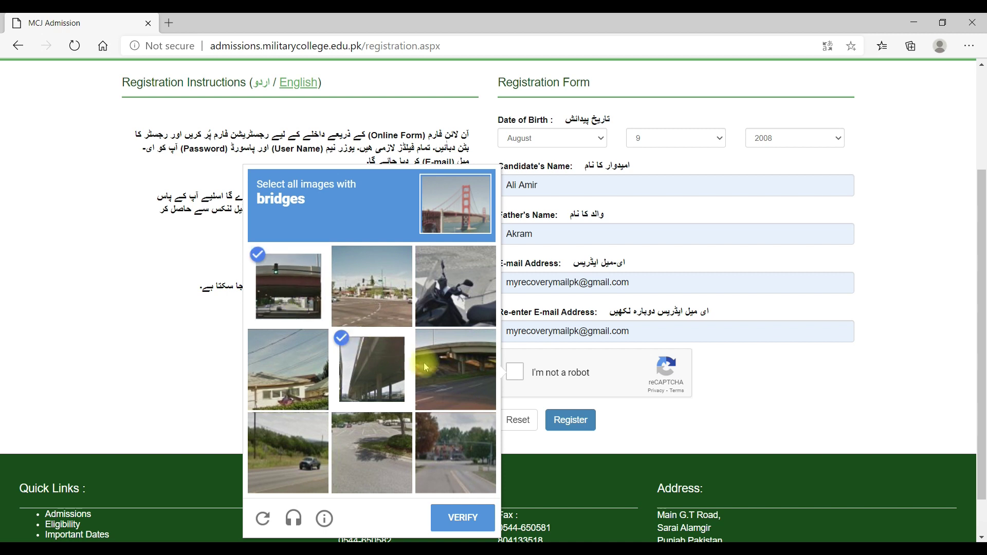
left_click(464, 369)
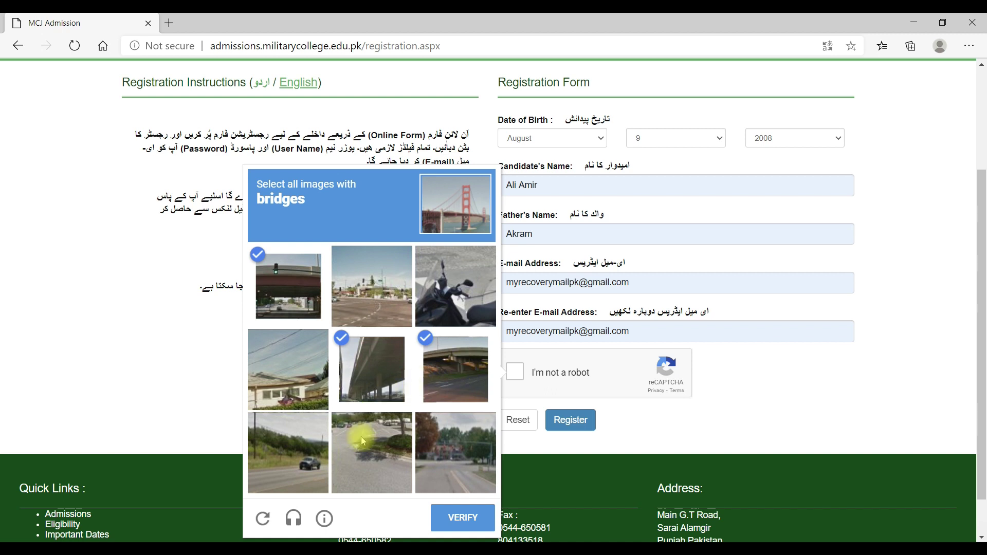
left_click(463, 518)
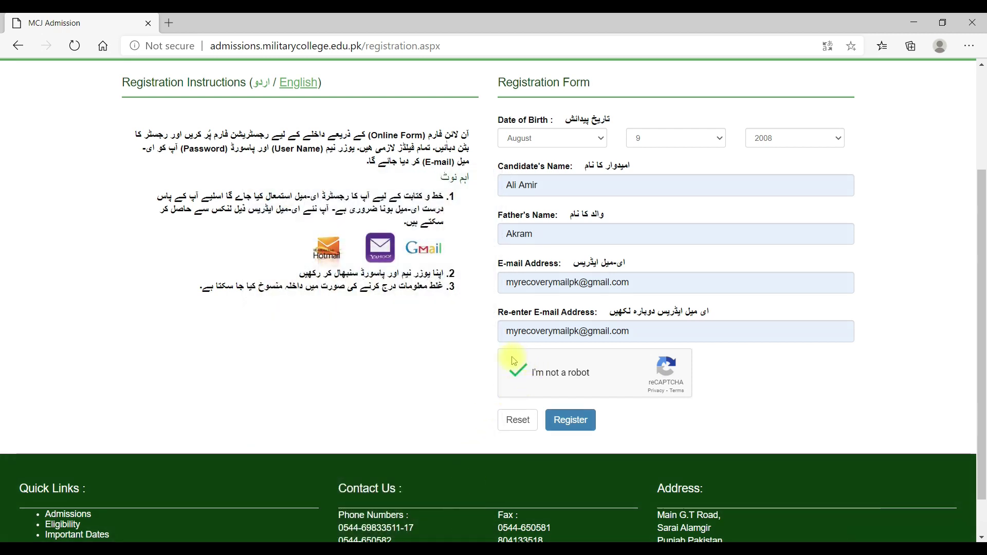
left_click(575, 423)
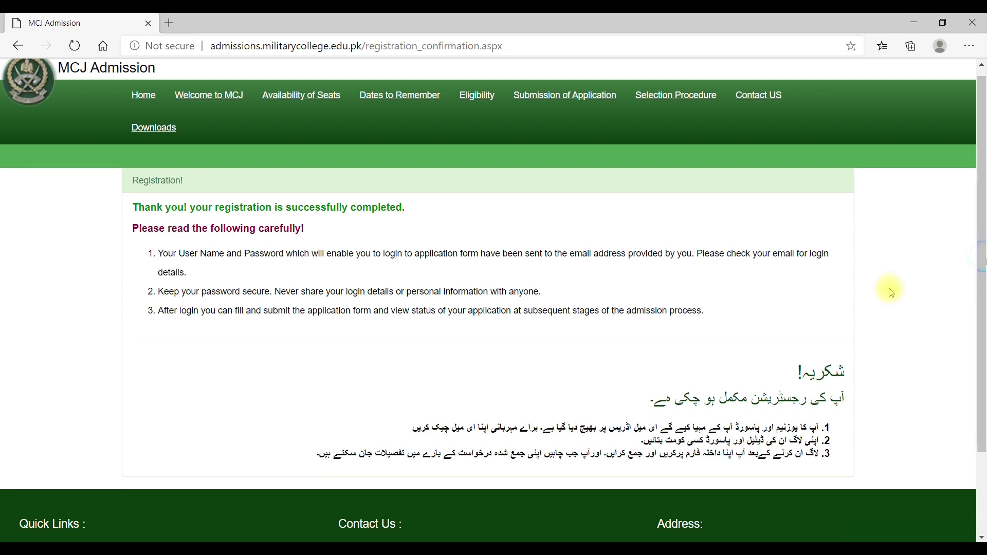
- Scroll through the registration confirmation page
scroll(926, 290, "down", 1)
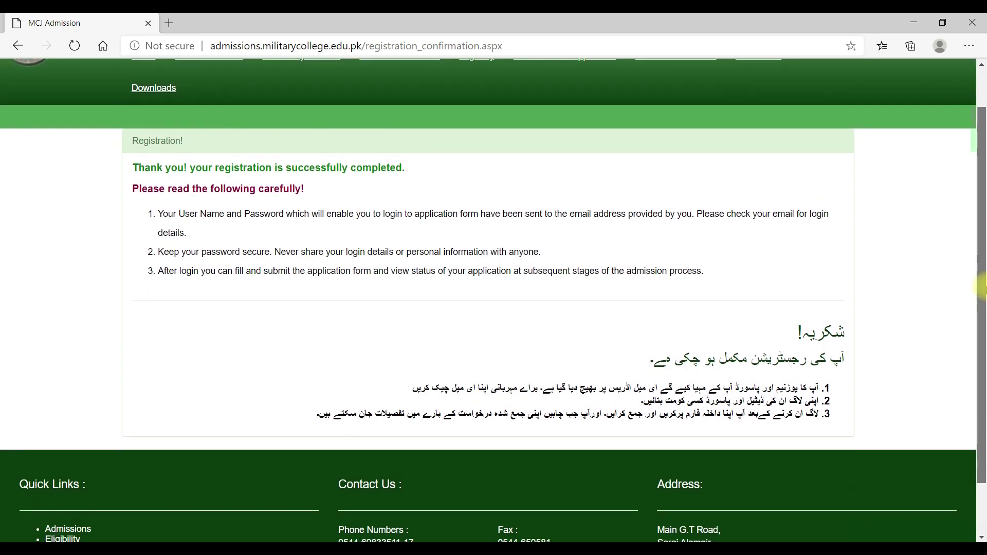
scroll(452, 186, "up", 1)
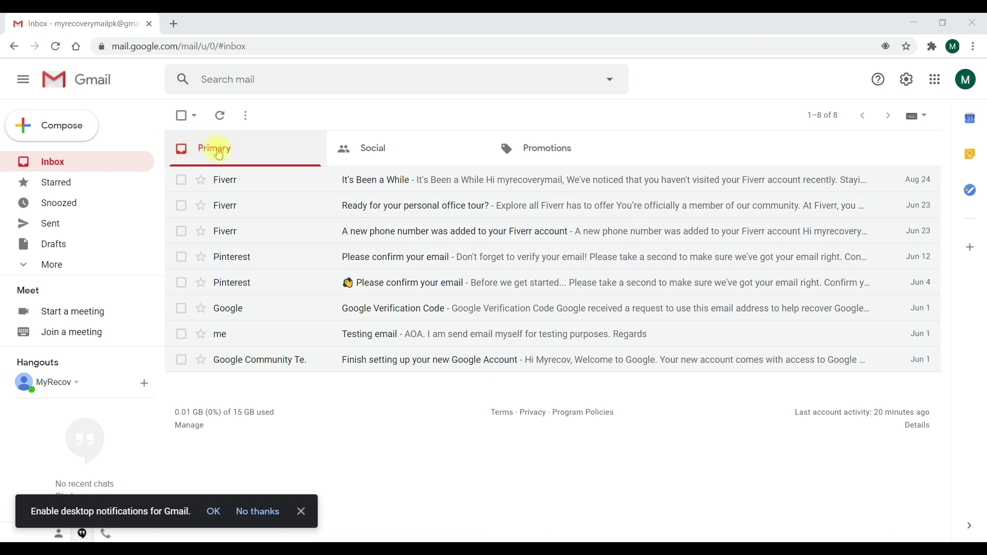
- Find and open the 'Registration Info - MCJ Admission Entry 2021' email in Gmail
left_click(375, 147)
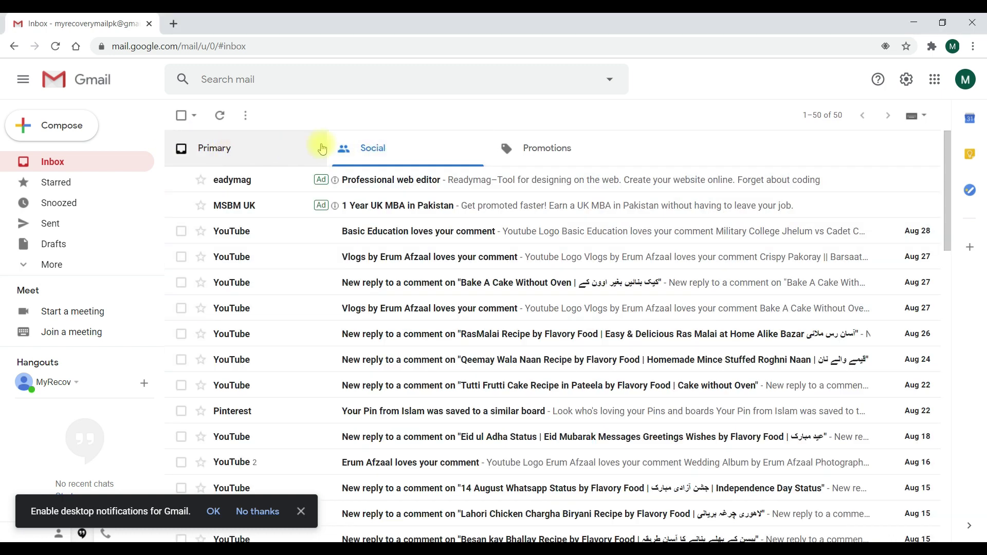
left_click(540, 156)
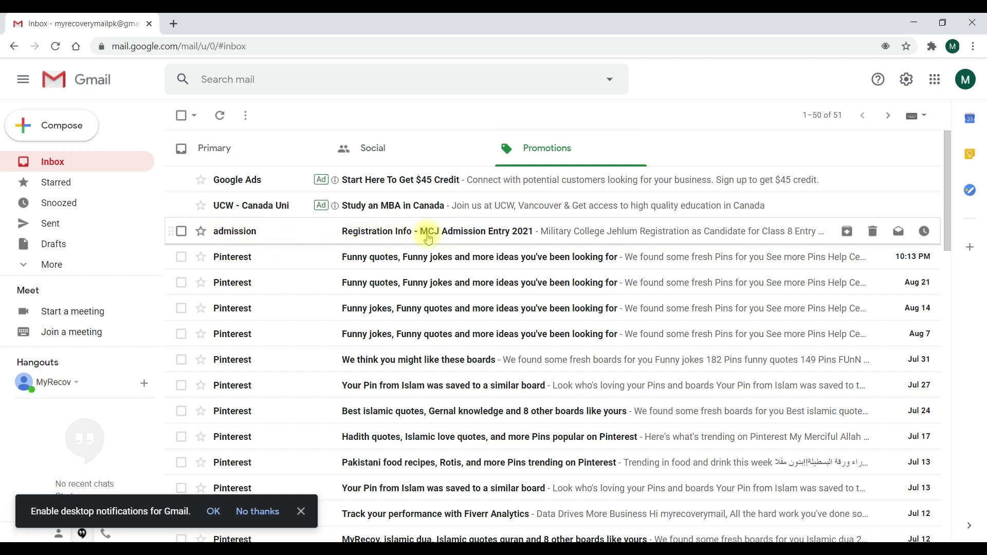
left_click(497, 233)
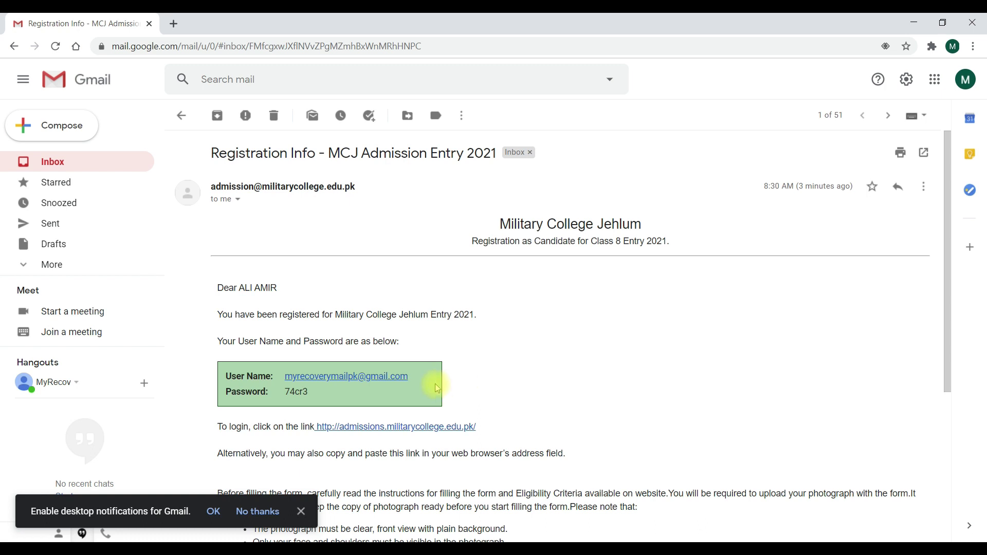
- Copy the account password from the email, switching between the portal and email windows
double_click(291, 392)
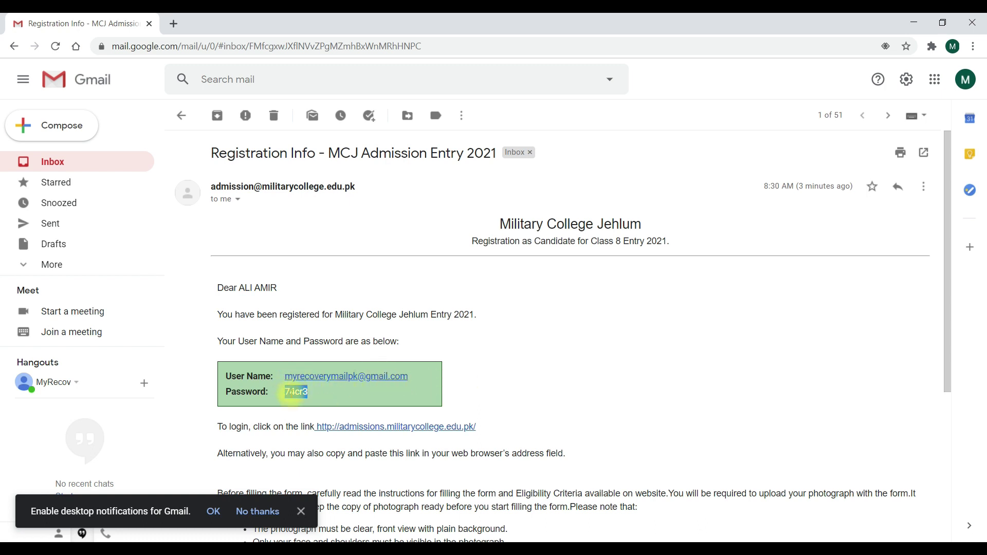
right_click(292, 396)
left_click(298, 404)
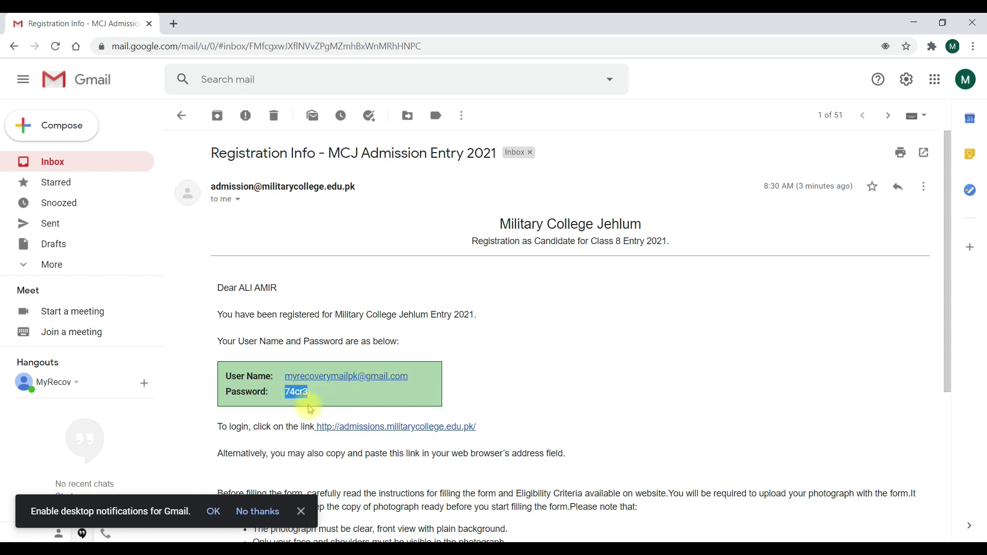
left_click(267, 540)
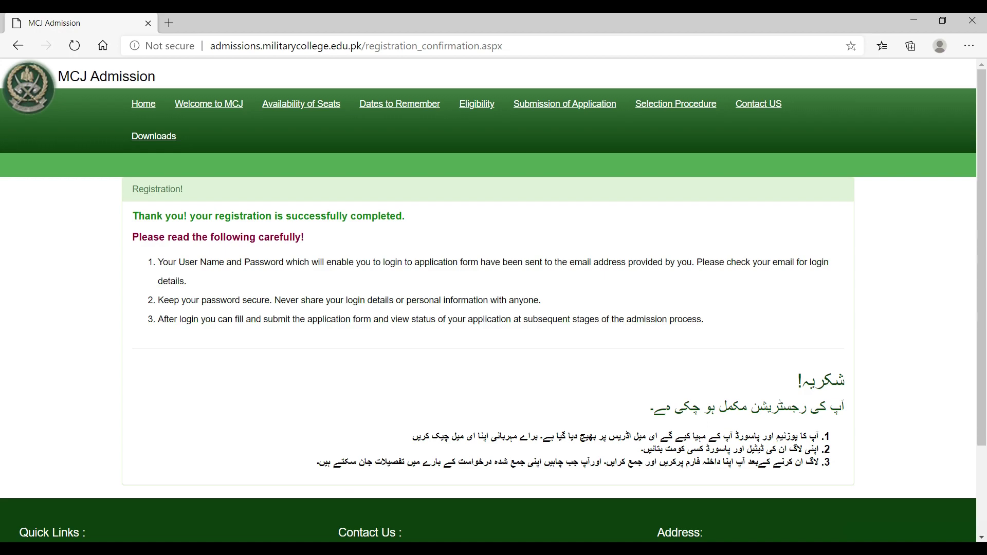
key("alt+Tab")
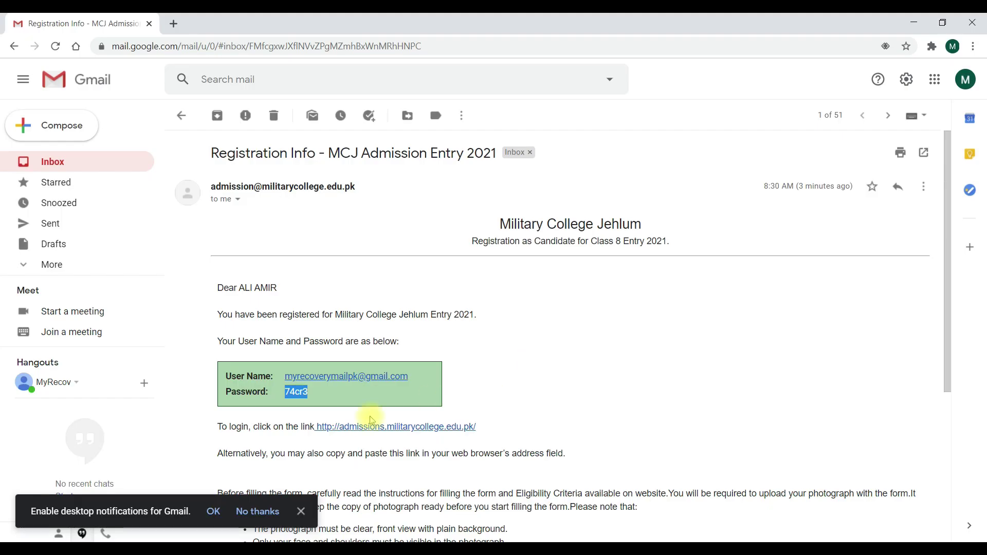
- Copy the emailed user name from the registration email
key("alt+Tab")
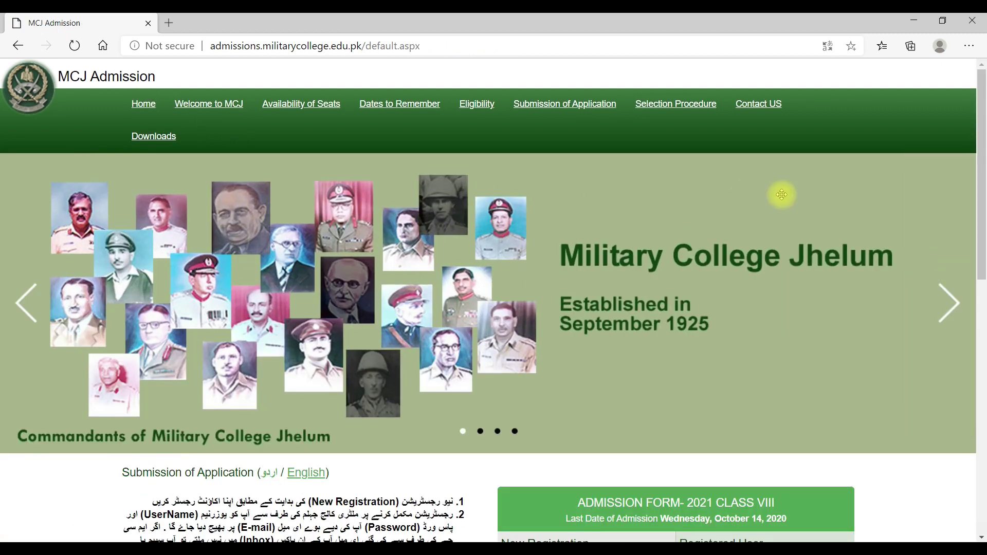
left_click_drag(982, 183, 967, 354)
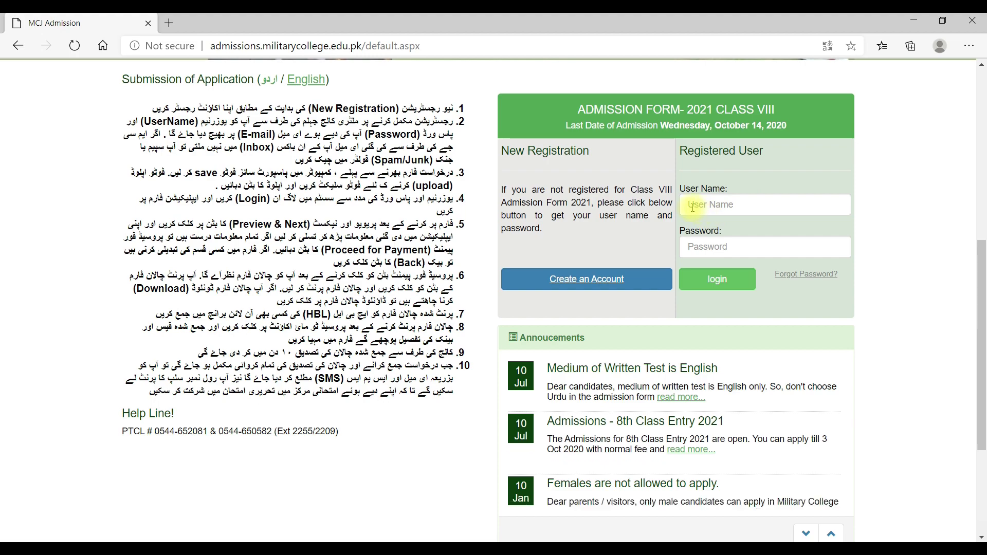
left_click_drag(407, 377, 291, 376)
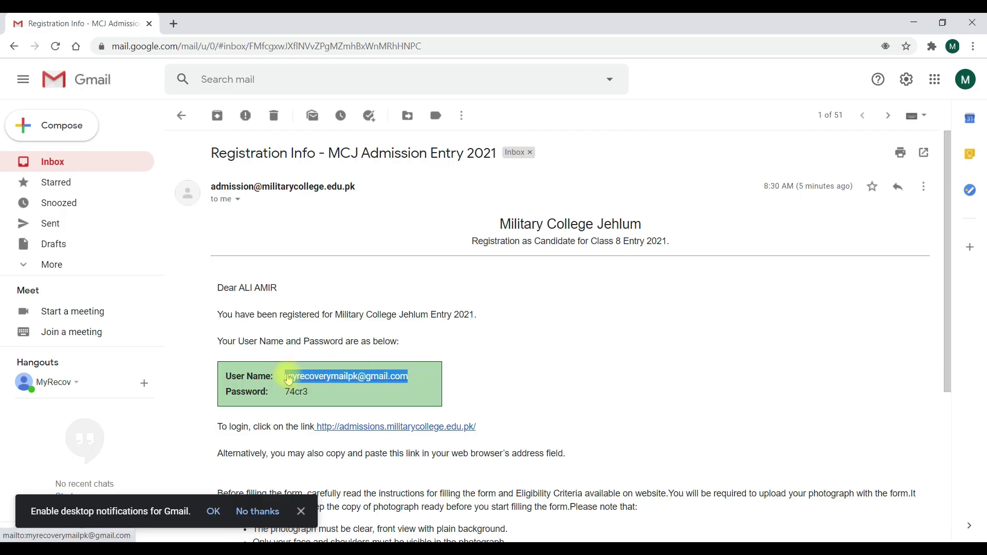
key("ctrl+c")
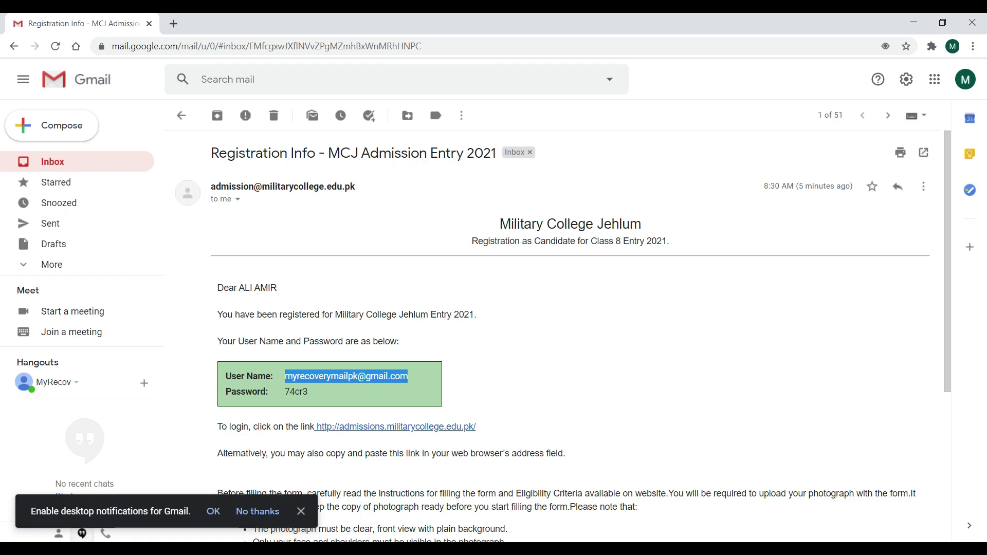
- Paste the user name and enter the account password in the portal login, then log in
left_click(239, 489)
left_click(721, 205)
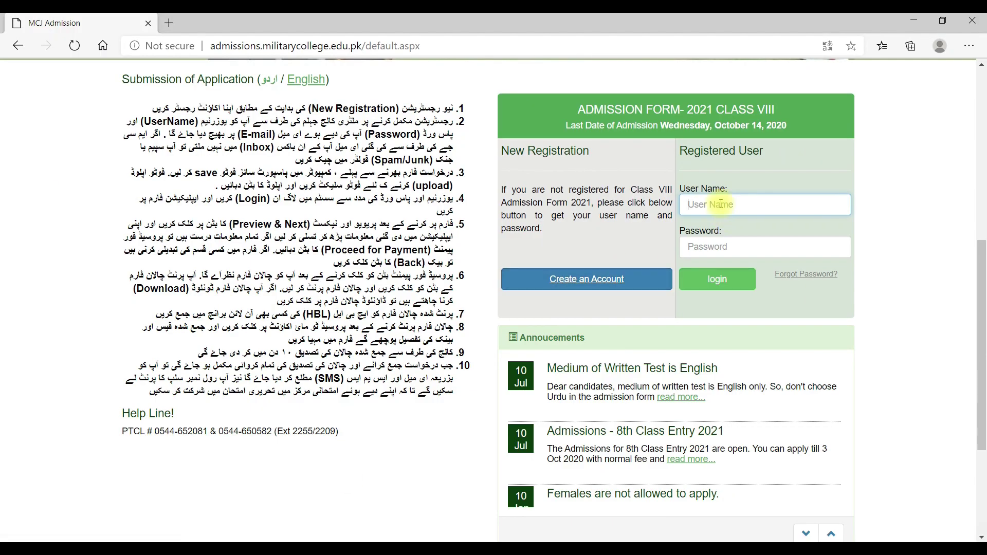
key("ctrl+v")
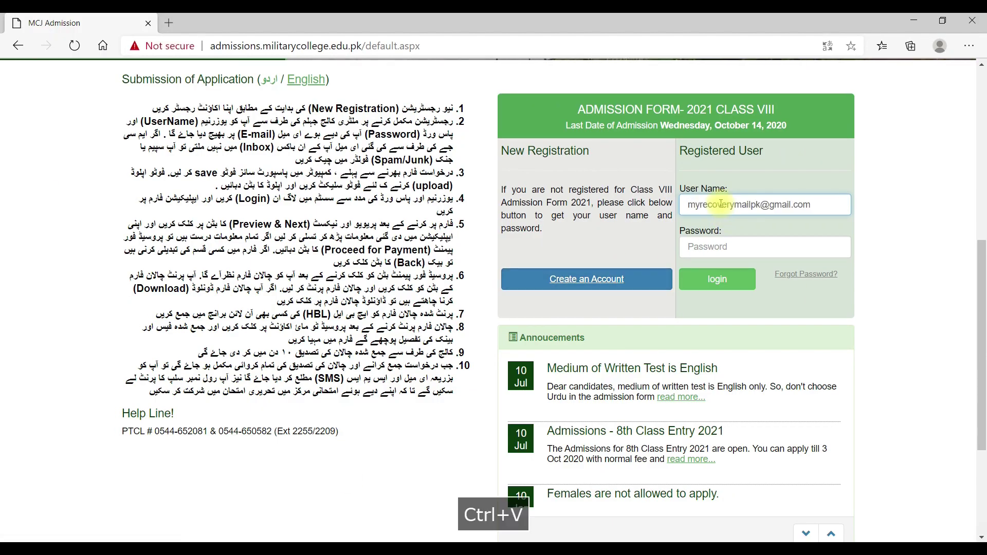
left_click(704, 247)
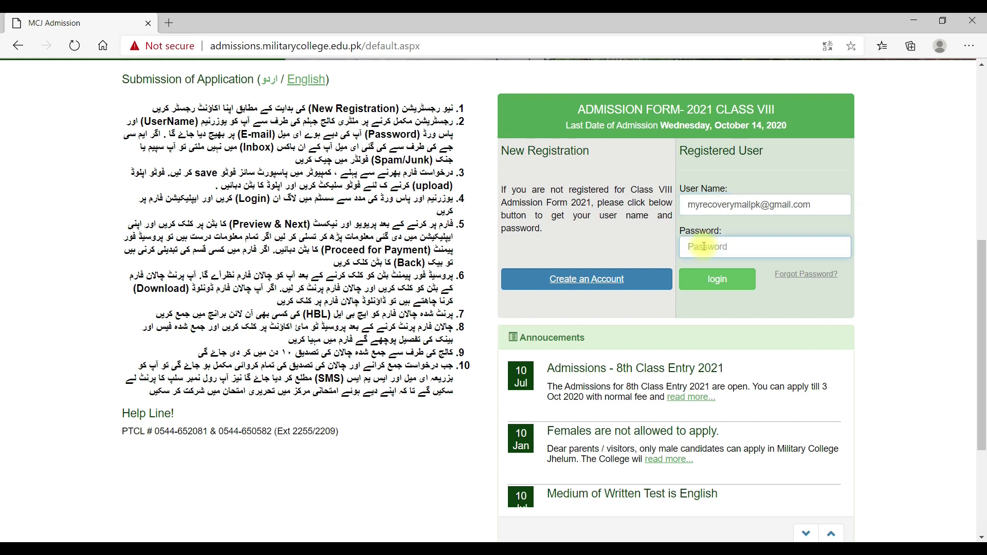
type("•••••")
left_click(717, 280)
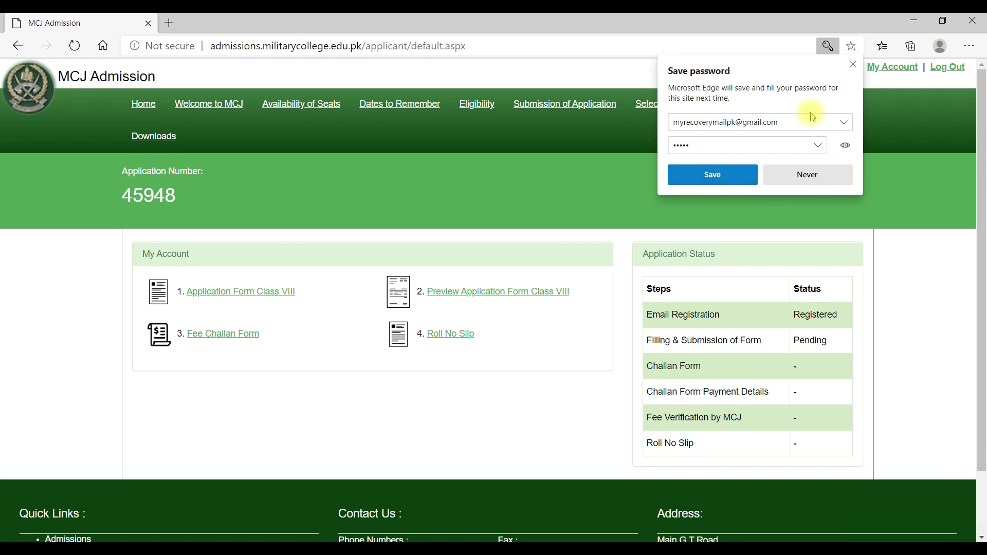
- Dismiss Edge's Save password prompt after logging in
left_click(853, 65)
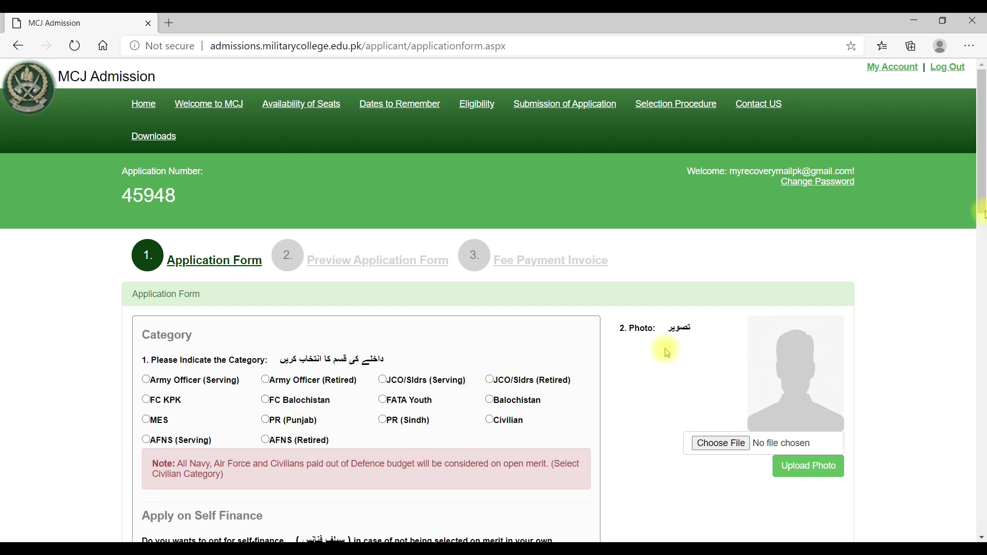
- Choose the JCO/Sldrs (Serving) category and Yes for Apply on Self Finance
left_click_drag(983, 194, 982, 227)
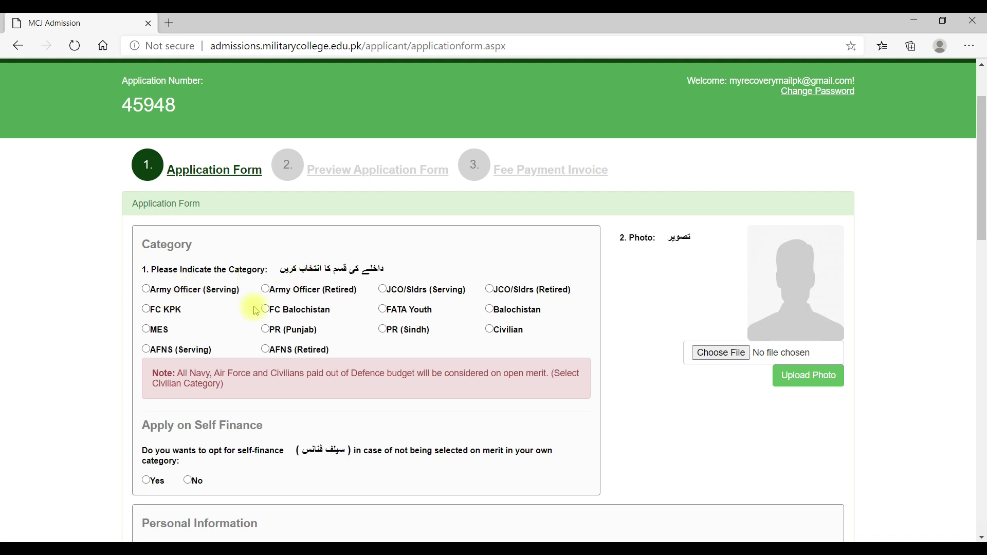
scroll(489, 329, "down", 1)
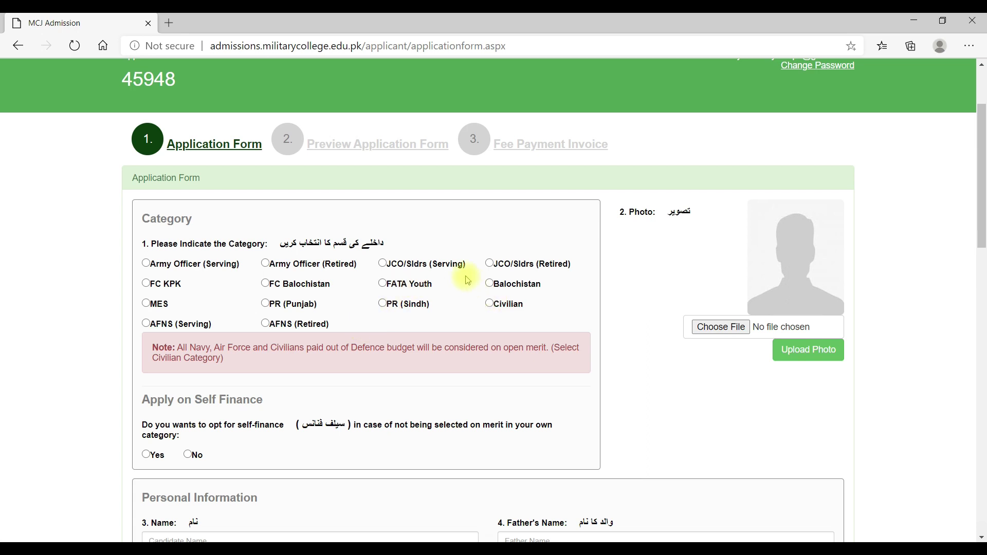
left_click(383, 264)
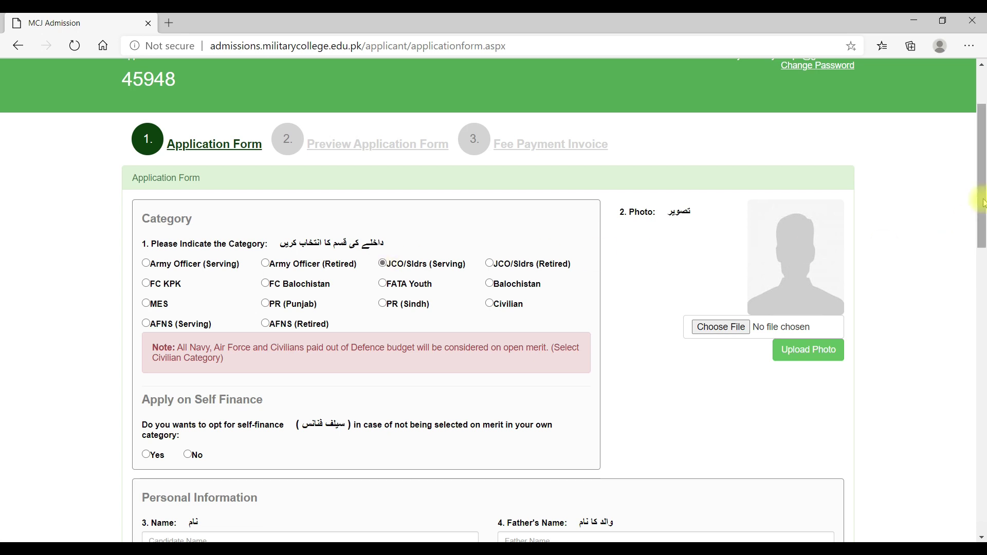
left_click_drag(982, 203, 981, 263)
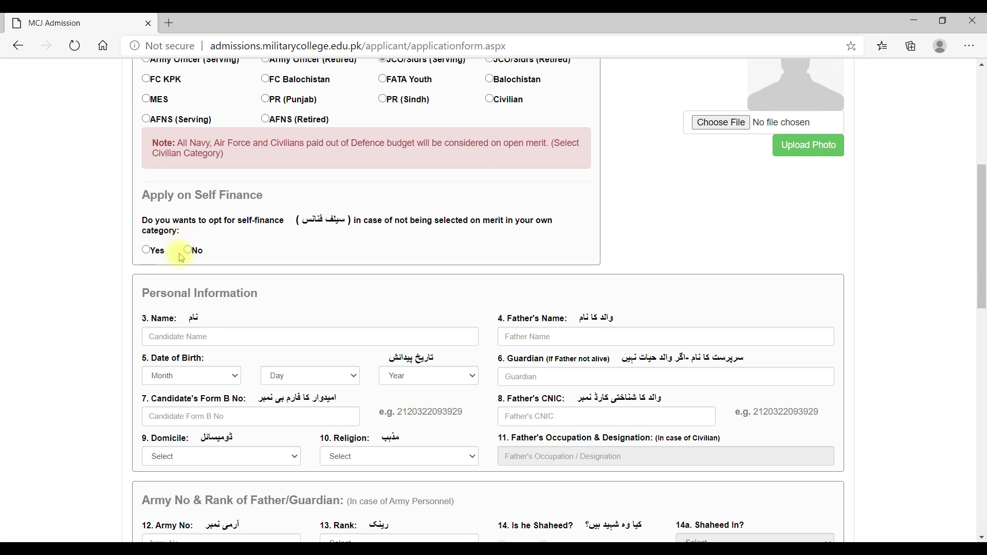
left_click(147, 251)
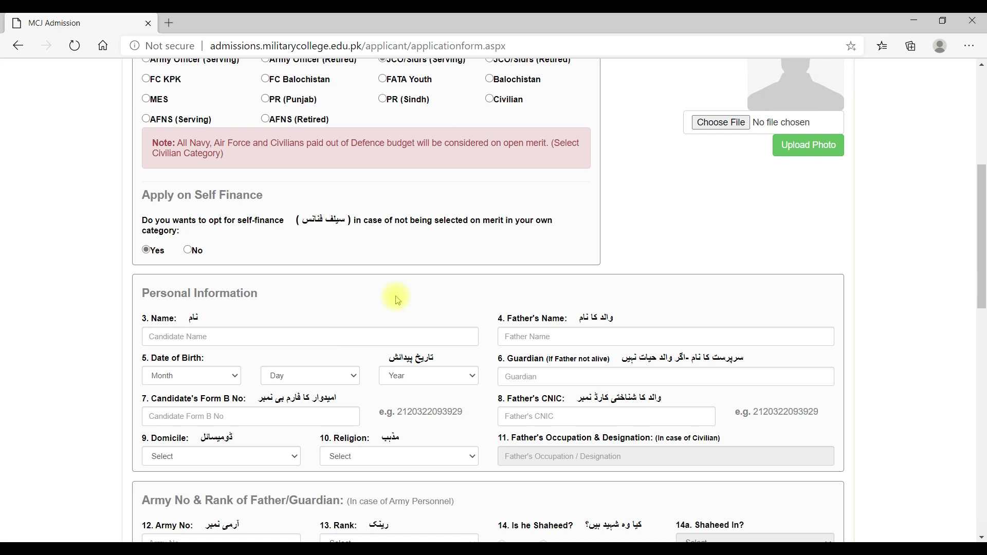
left_click(294, 338)
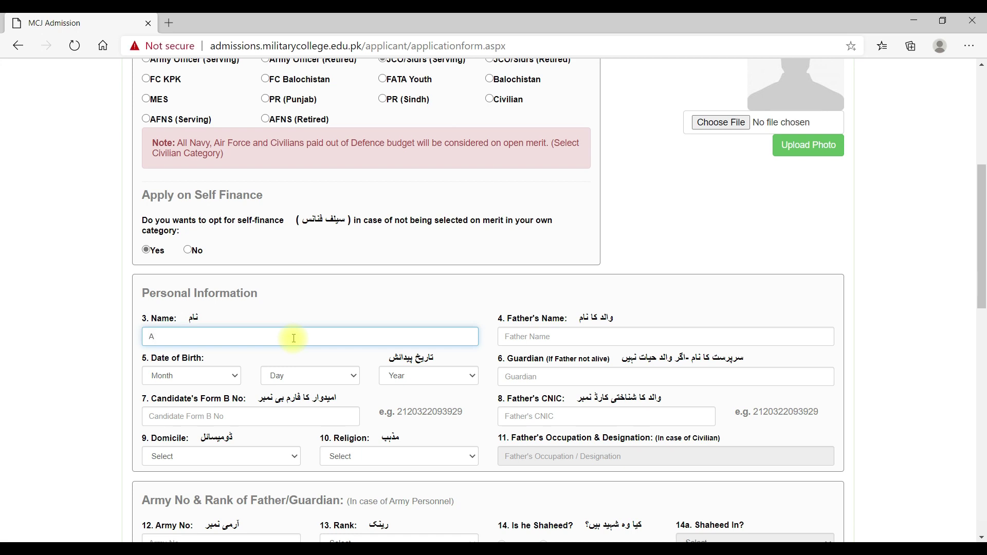
key("Tab")
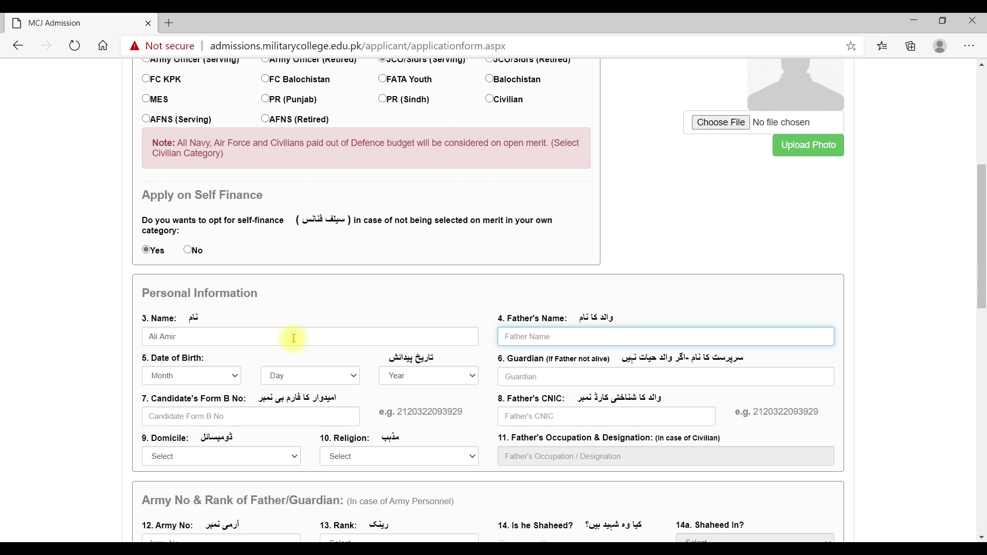
left_click(233, 376)
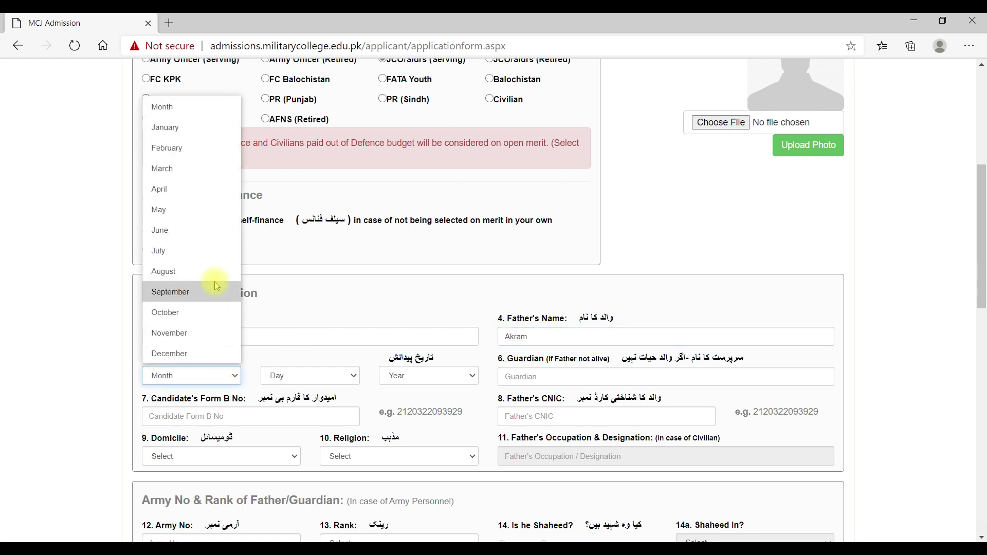
left_click(216, 283)
left_click(321, 375)
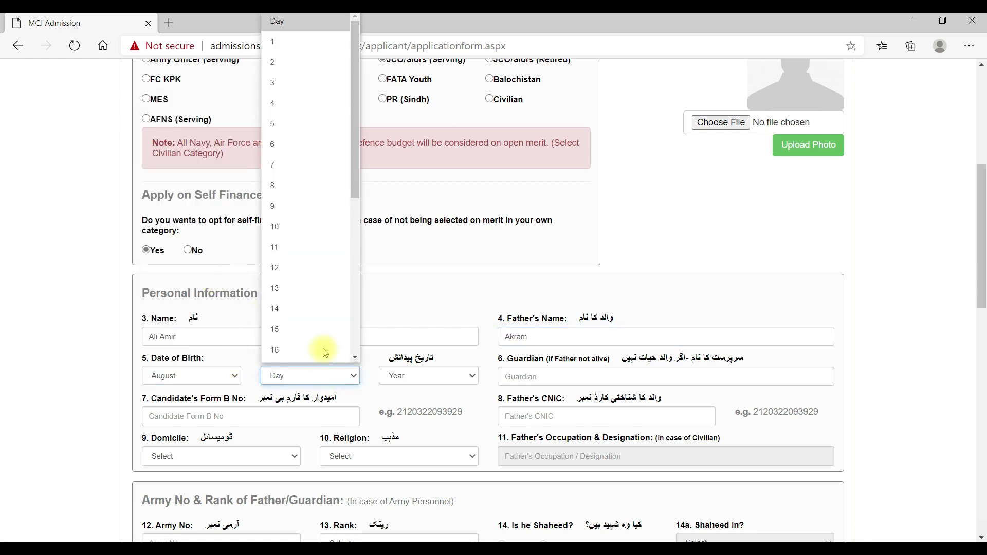
left_click(334, 207)
left_click(427, 376)
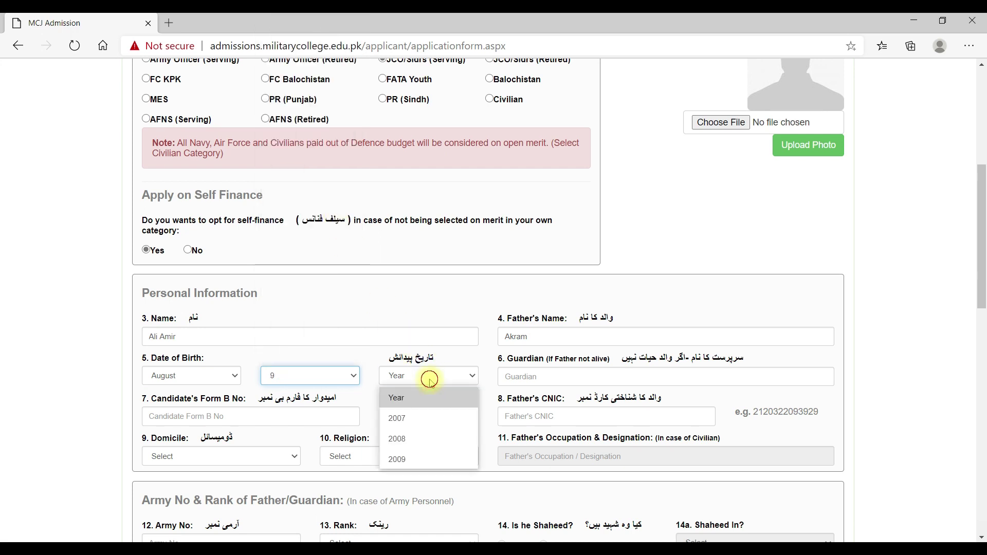
left_click(427, 438)
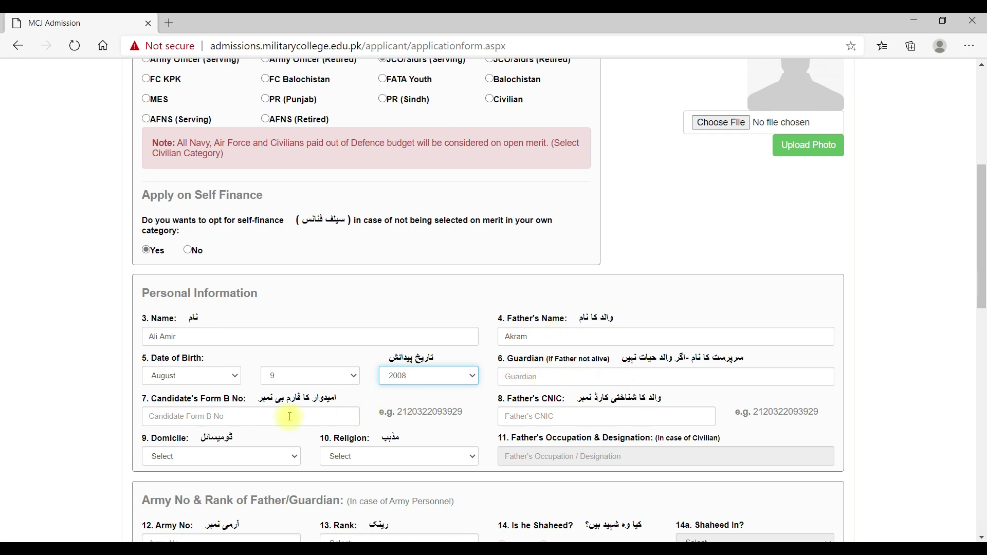
left_click(270, 416)
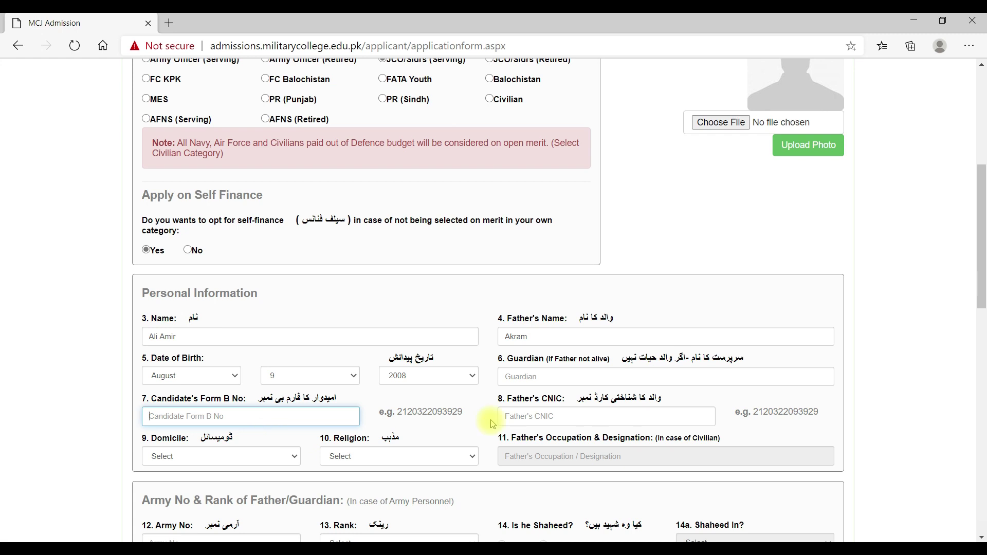
- Set the domicile to PUNJAB and the religion to MUSLIM
left_click_drag(980, 285, 980, 338)
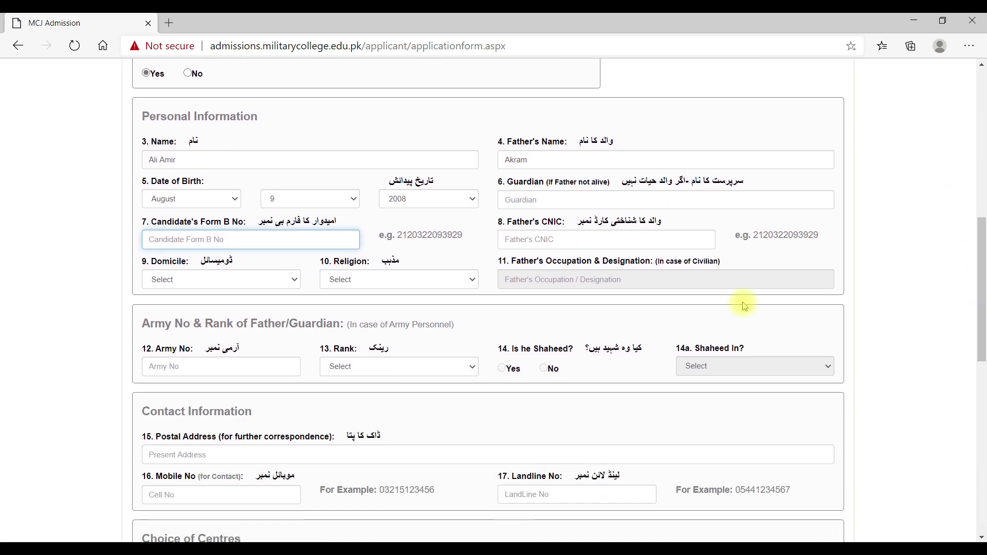
left_click(285, 280)
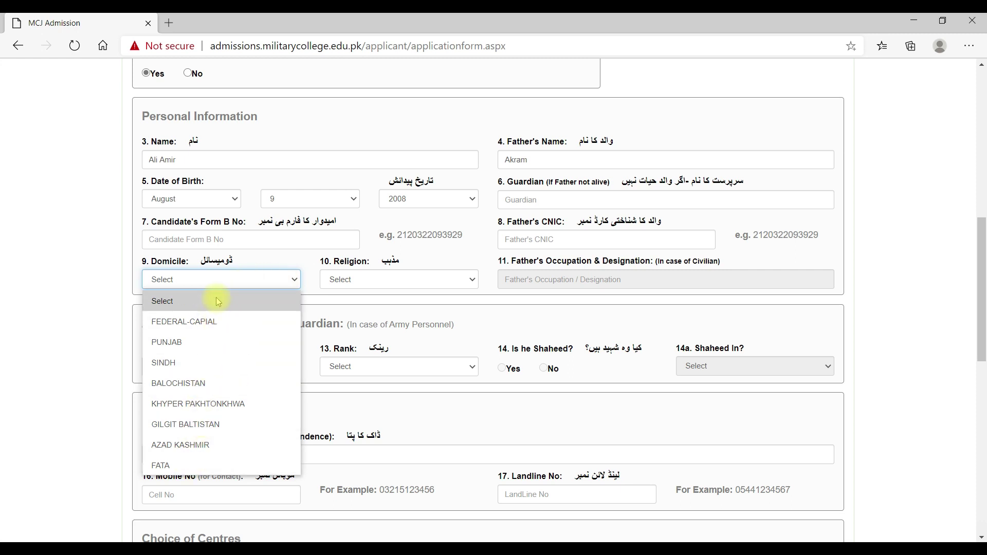
left_click(207, 342)
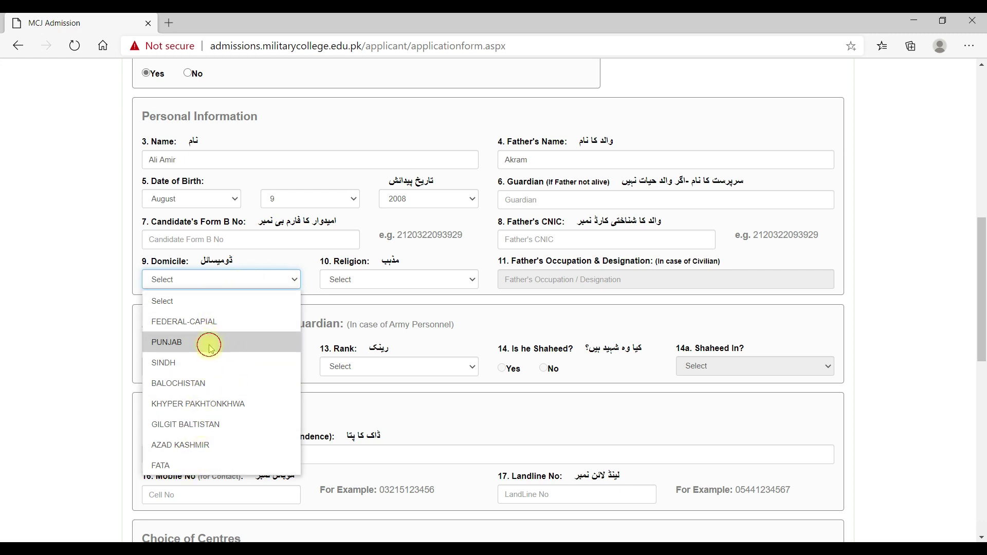
left_click(403, 286)
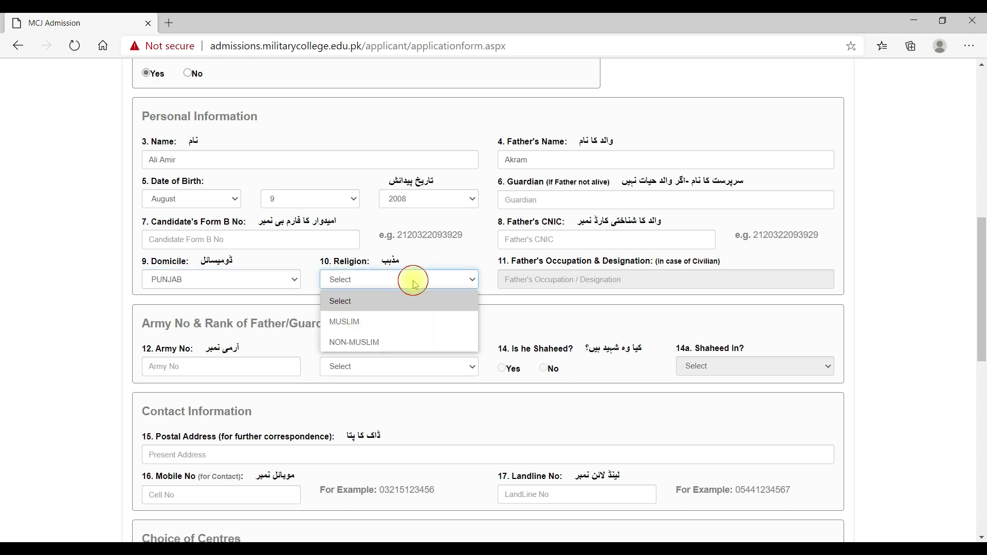
left_click(362, 324)
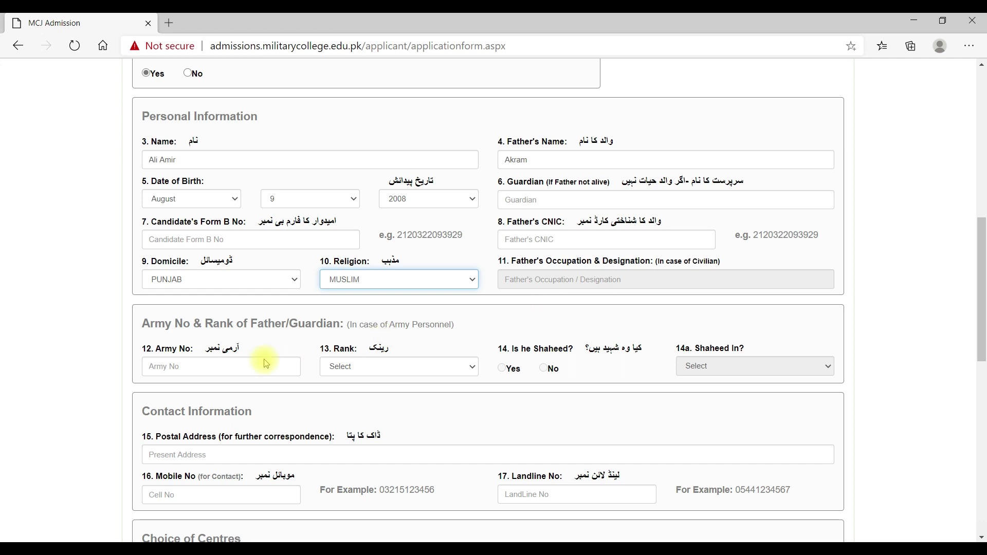
- Enter the father's army number and choose Subedar Major as his rank
left_click(222, 365)
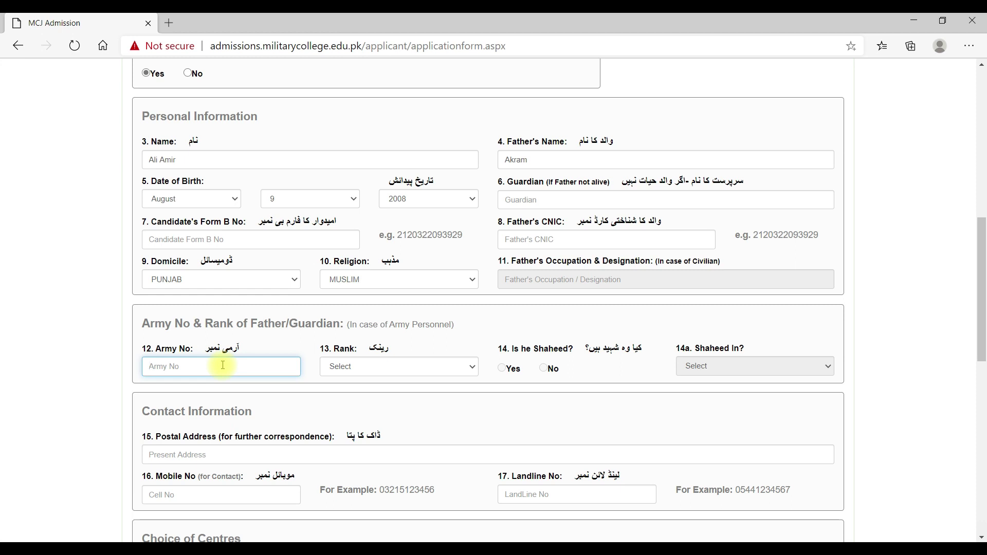
type("NO-")
type("1234567")
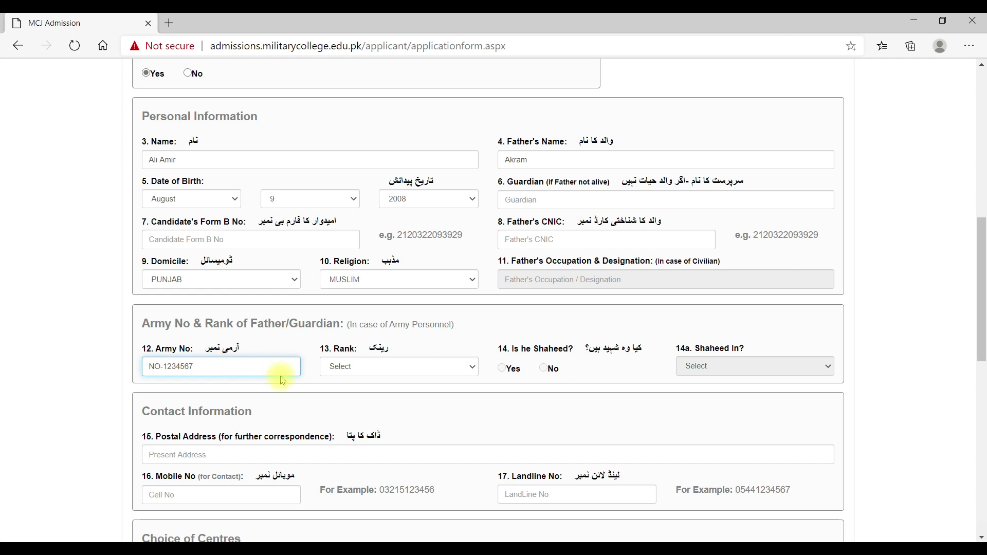
left_click(449, 371)
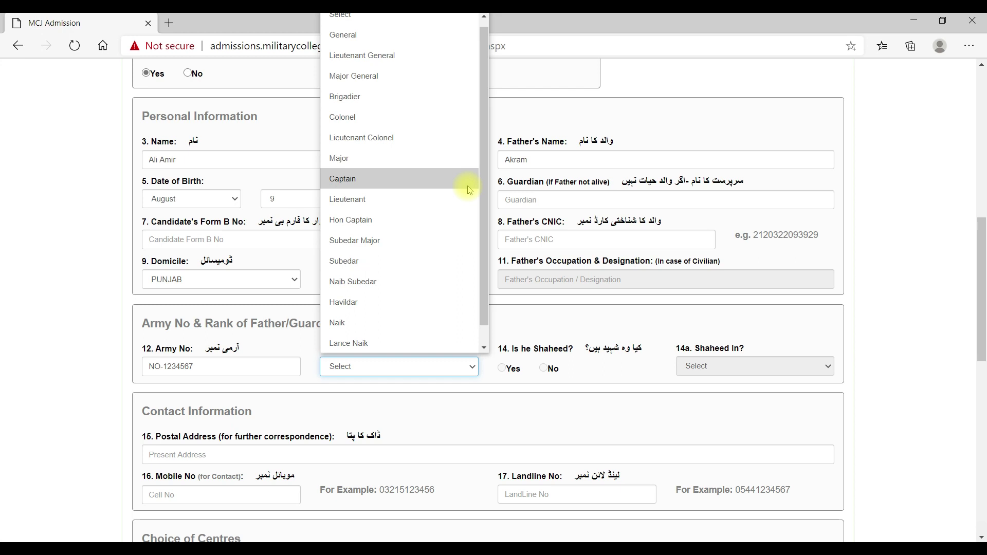
left_click(387, 246)
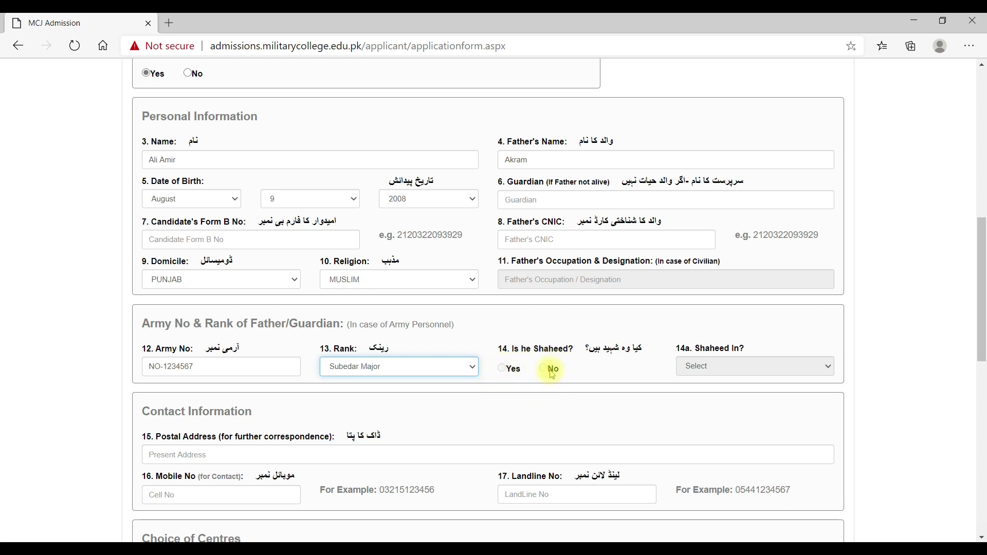
left_click_drag(981, 311, 980, 351)
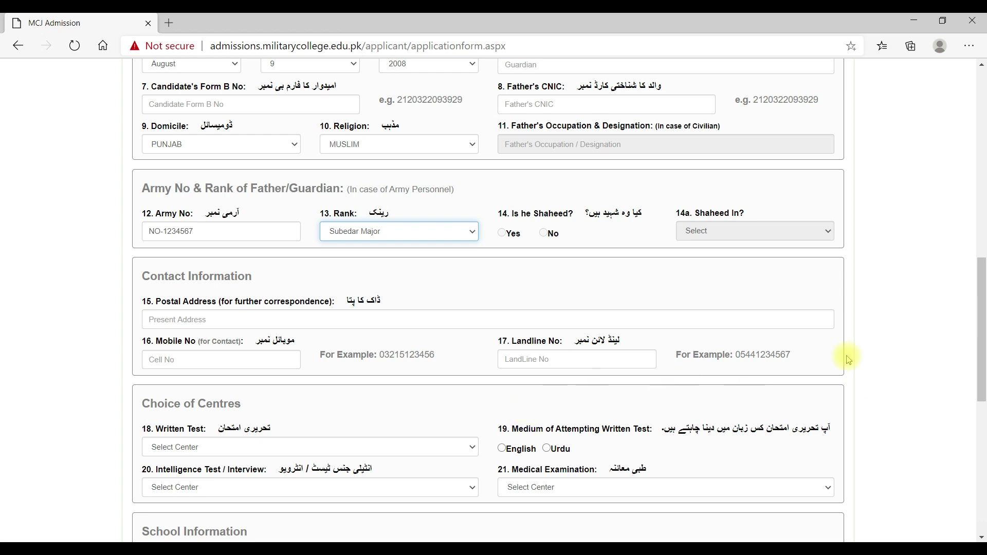
left_click_drag(978, 333, 977, 375)
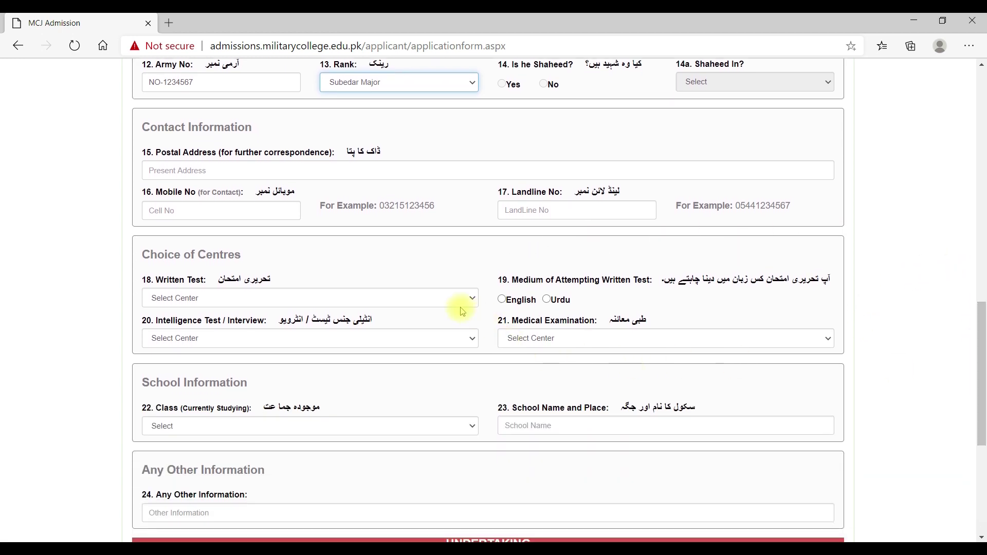
- Set the written test centre to JHELUM (MCJ) with English as the test medium
left_click(450, 304)
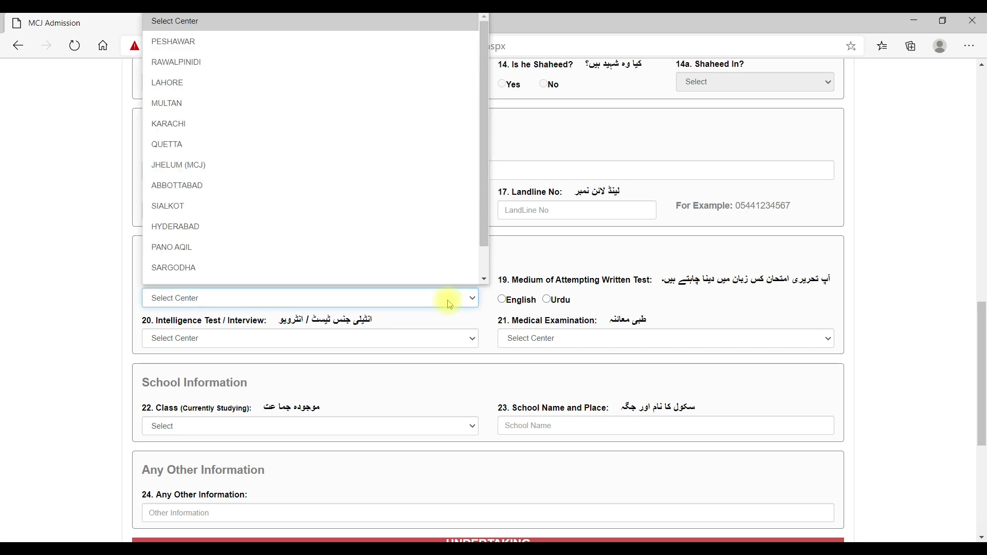
scroll(234, 280, "down", 1)
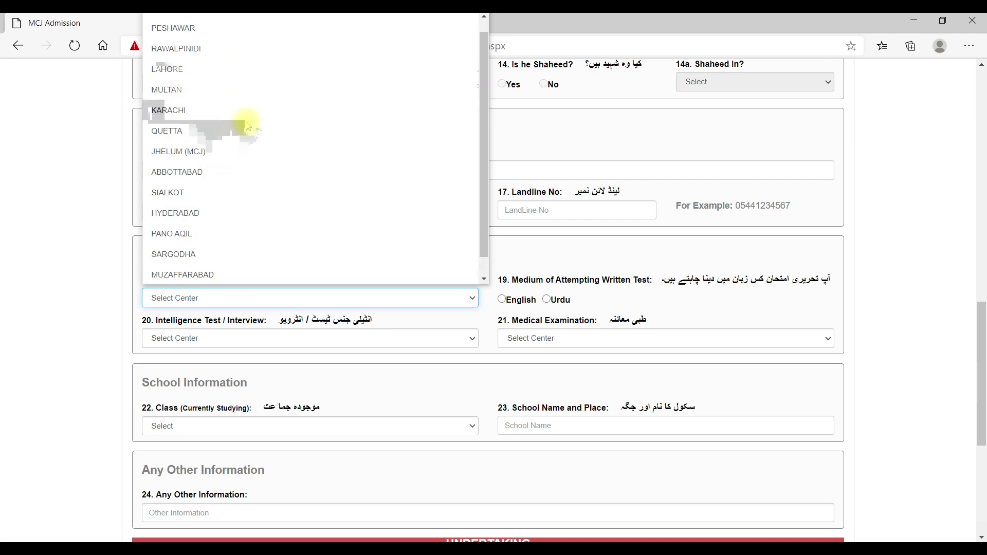
left_click(252, 151)
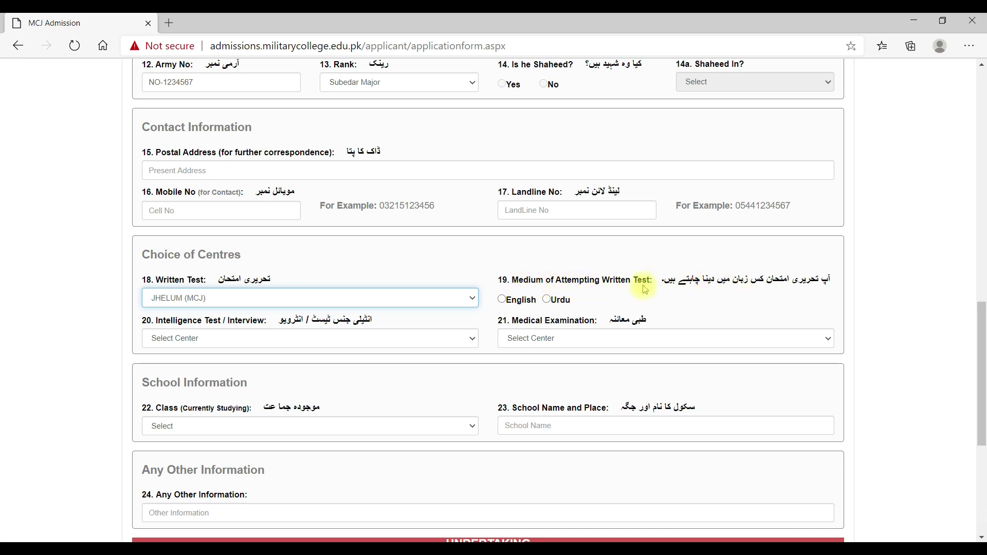
left_click(503, 301)
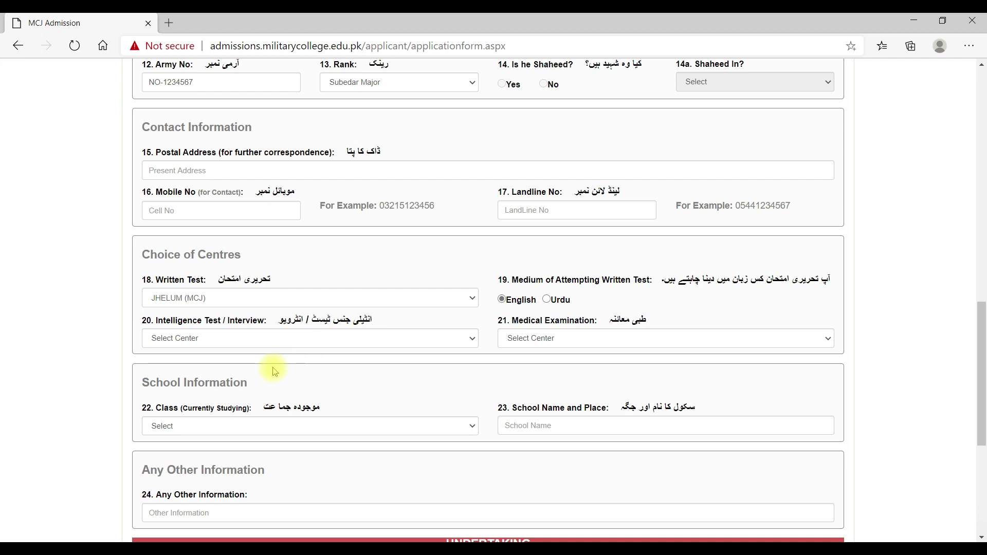
- Choose JHELUM (MCJ) for the intelligence test and interview, and CMH GUJRANWALA for the medical
left_click(234, 343)
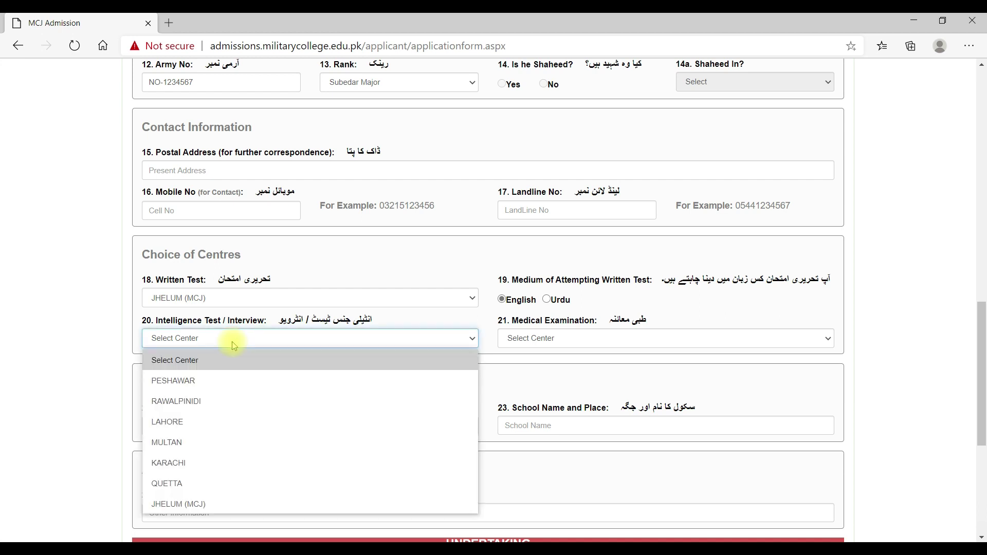
left_click(211, 504)
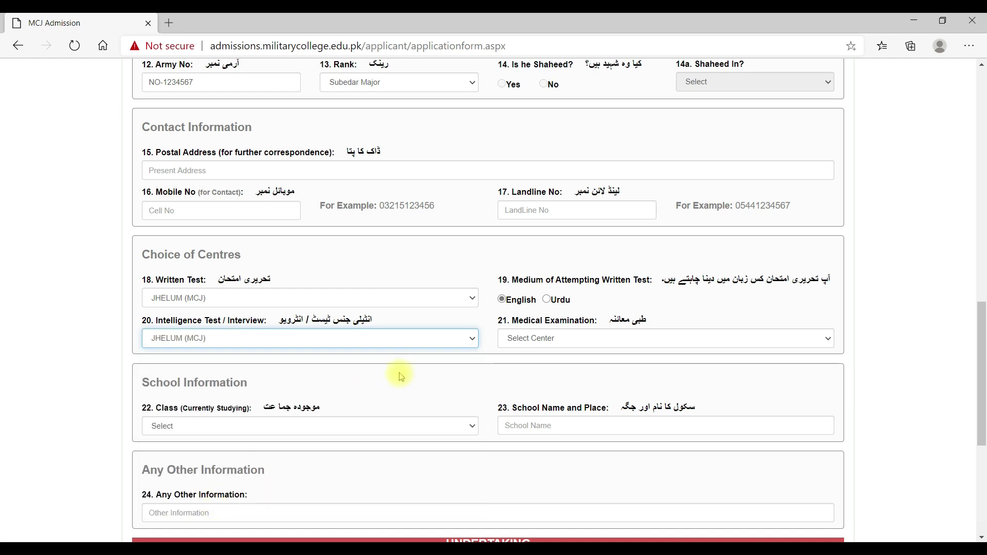
left_click(569, 340)
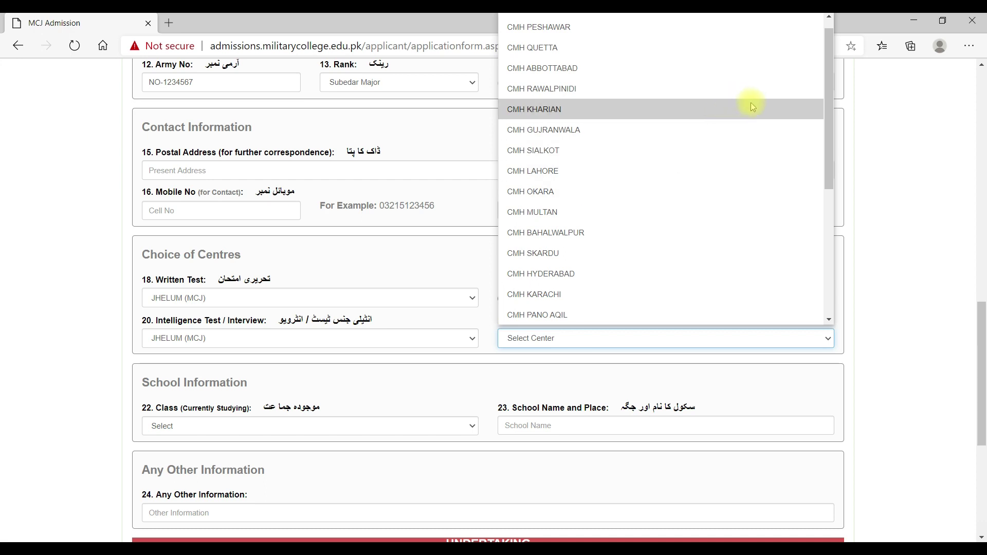
left_click(617, 129)
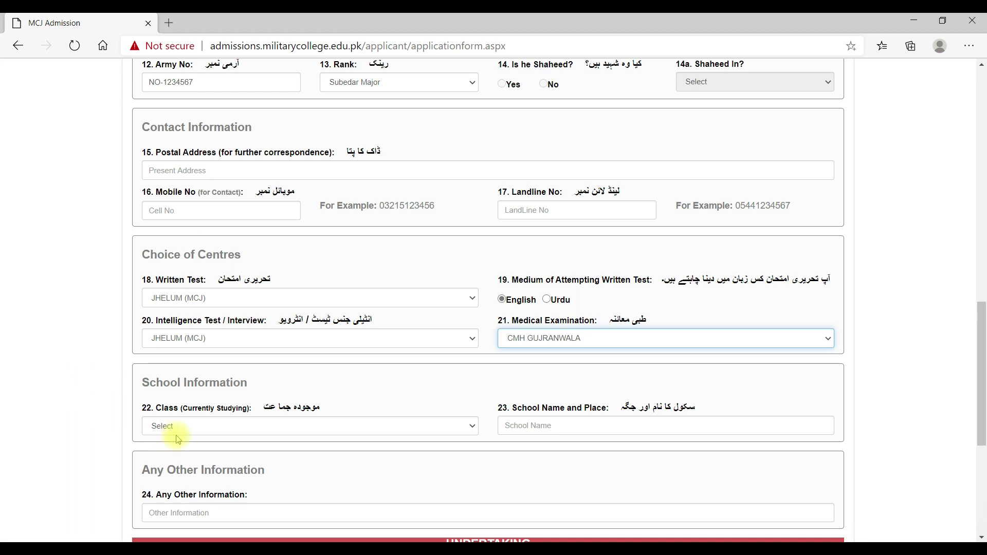
- Set the current class to 7th and the school to ABC School System
left_click(424, 430)
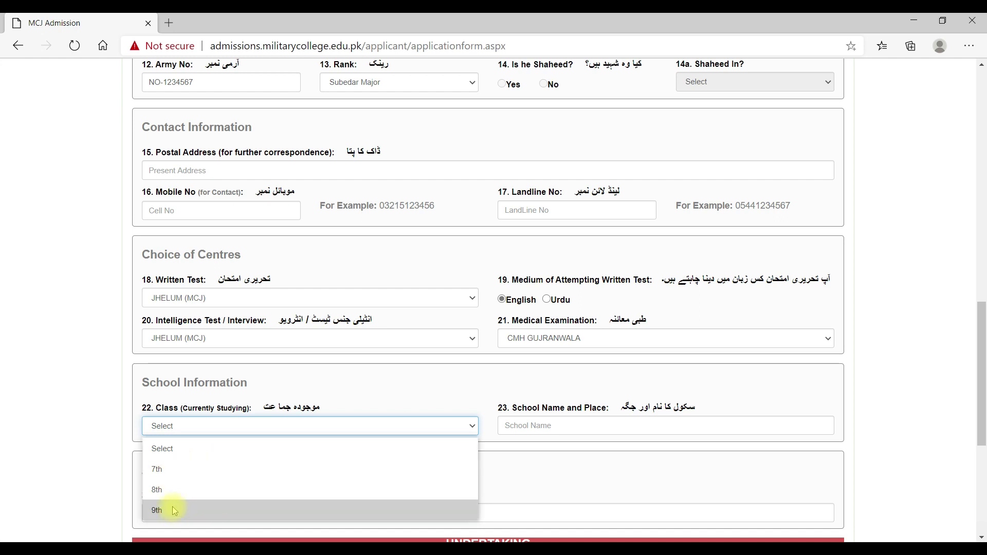
left_click(175, 470)
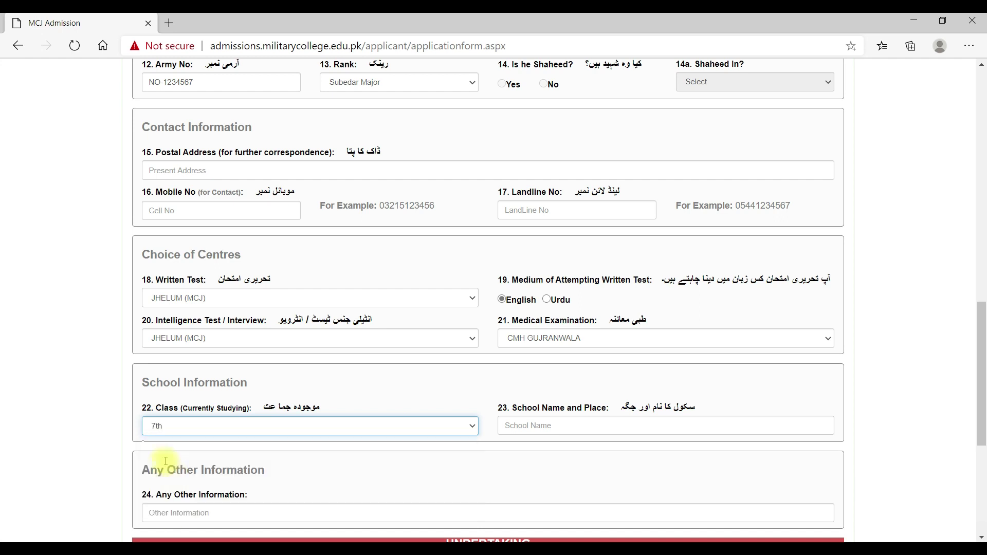
left_click(629, 430)
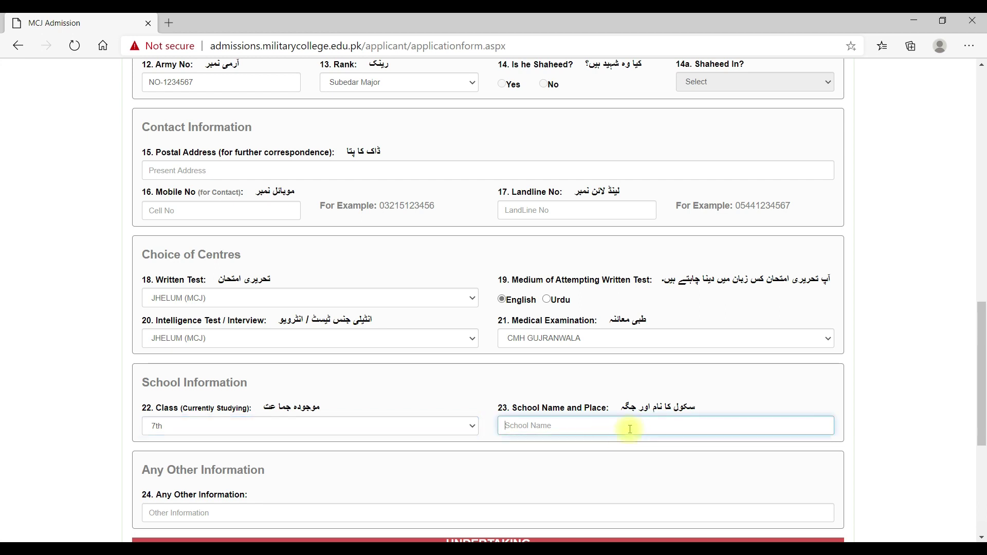
type("ABC School System")
scroll(630, 429, "down", 3)
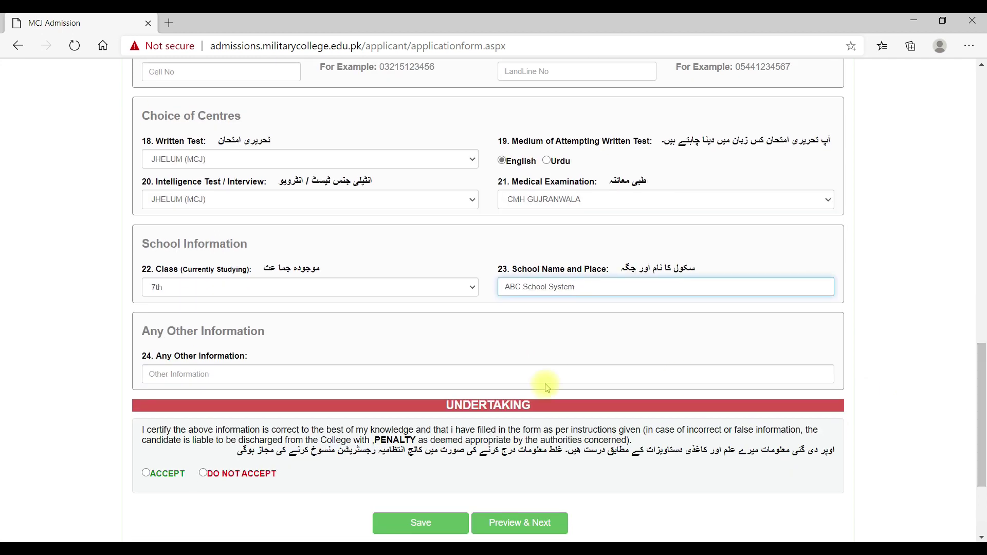
- Enter Hafiz Quran under Any Other Information
left_click(239, 372)
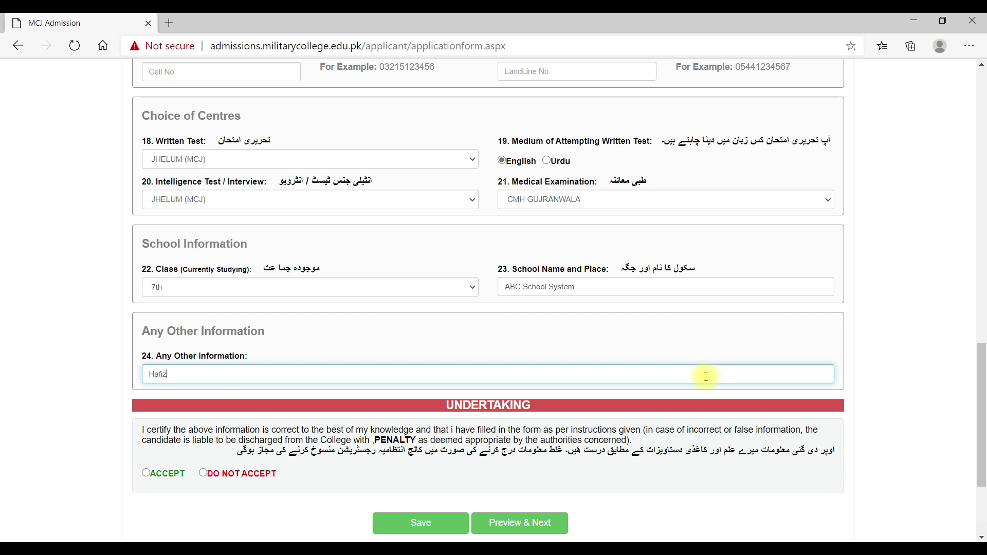
type("Quran")
left_click_drag(982, 412, 983, 411)
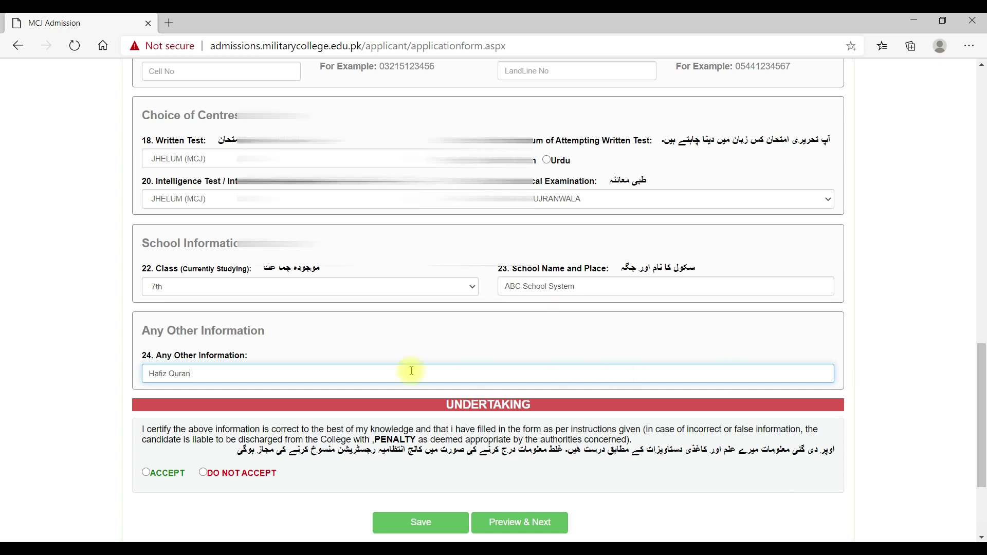
- Accept the Undertaking declaration and save the form, bringing up the Preview & Next prompt
left_click(148, 478)
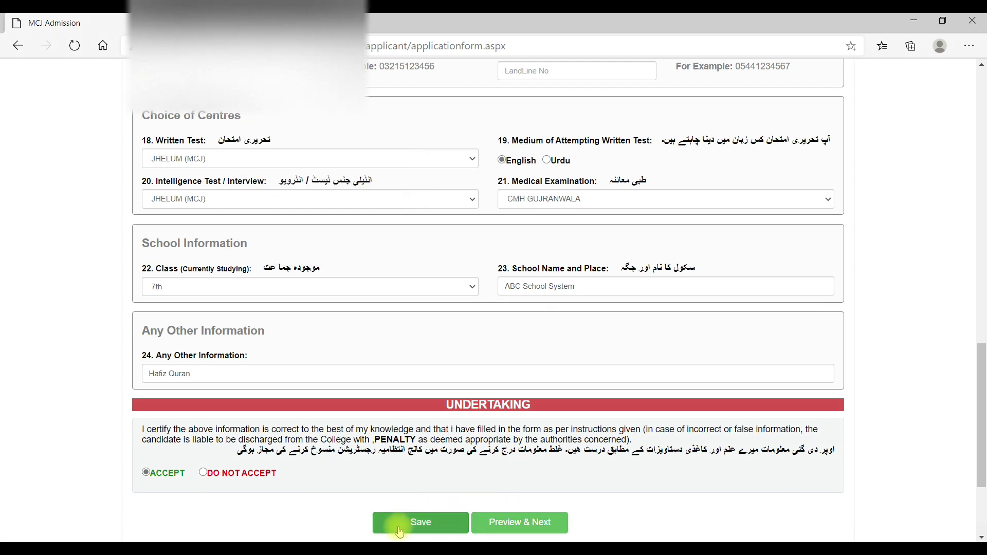
left_click(427, 526)
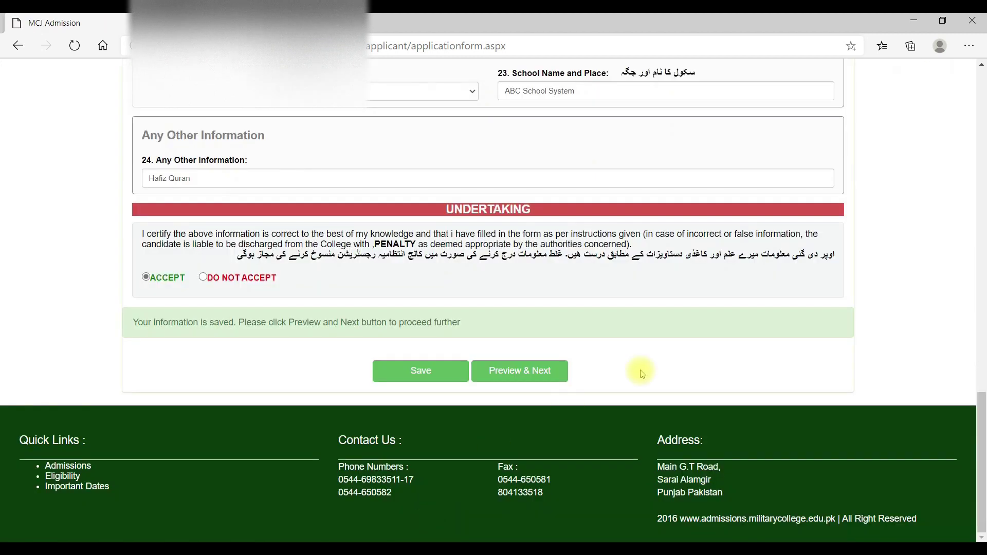
left_click(980, 420)
left_click_drag(980, 420, 983, 219)
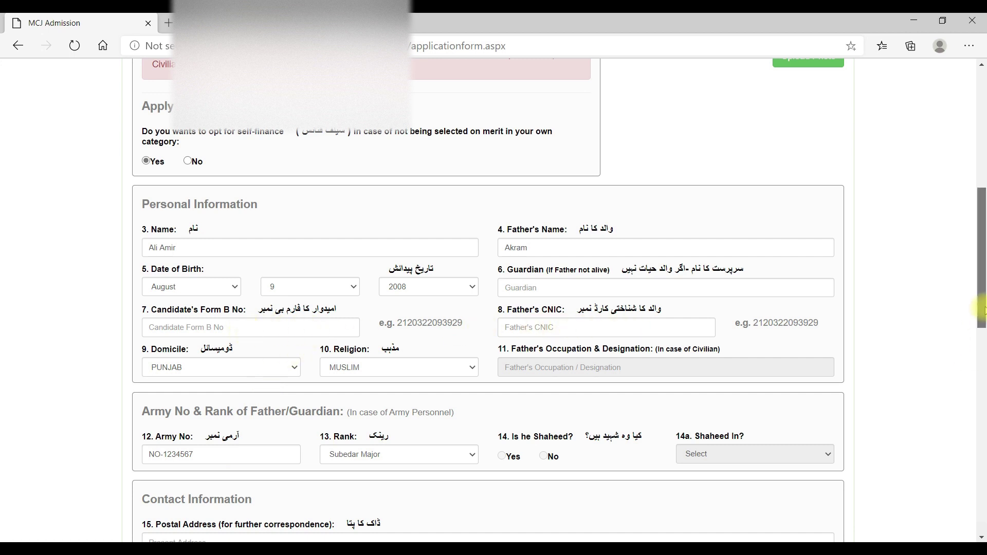
- Upload candidate.jpeg from the Downloads folder as the candidate's photo
scroll(836, 216, "up", 5)
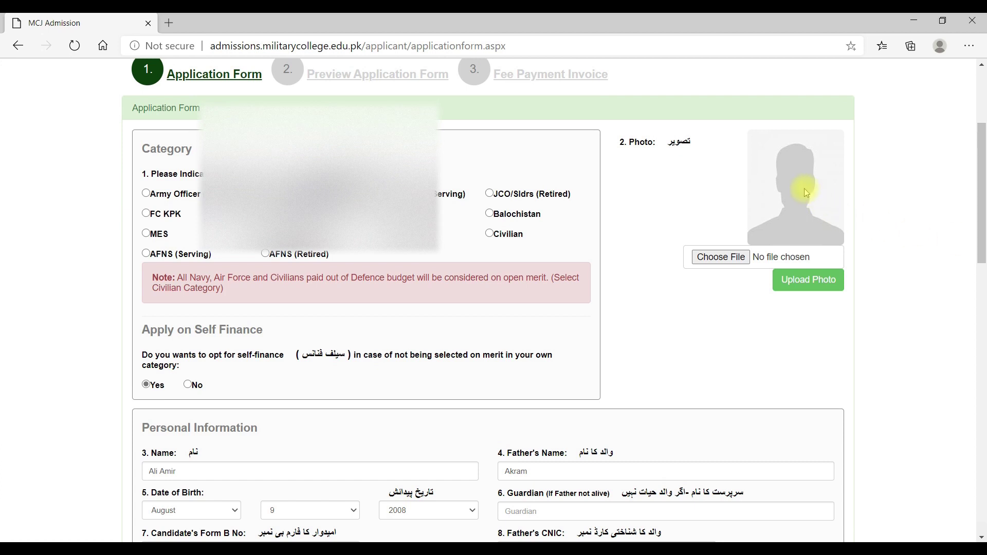
left_click(722, 258)
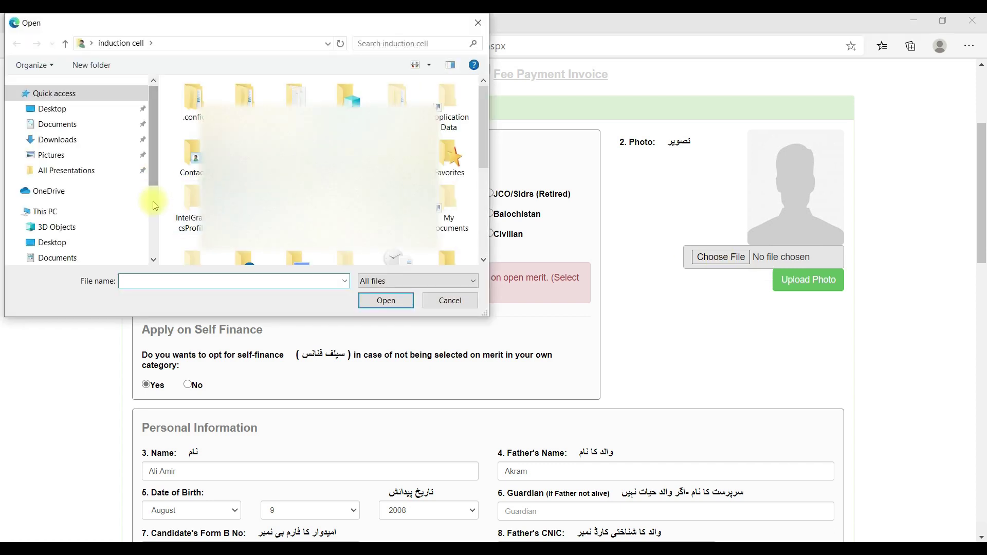
scroll(153, 201, "down", 3)
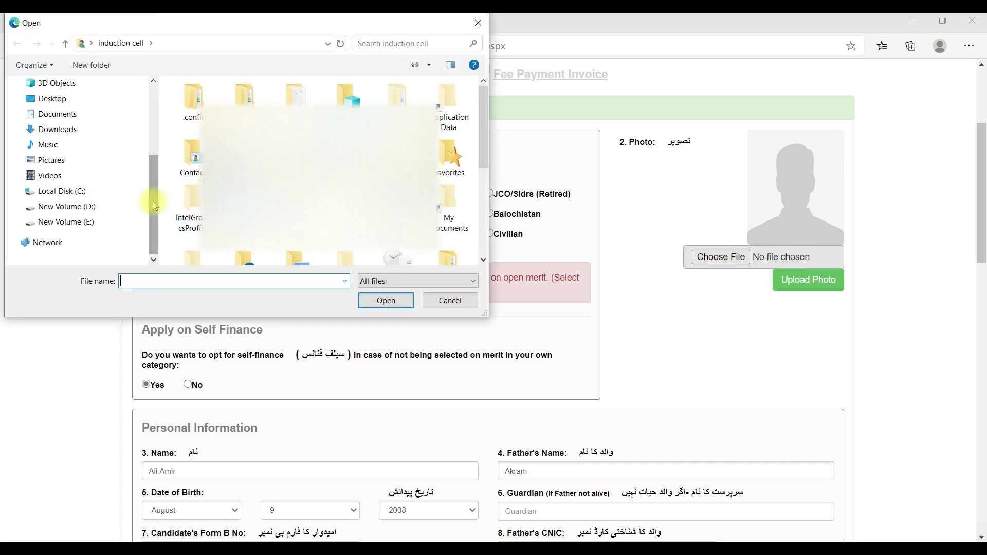
left_click(62, 132)
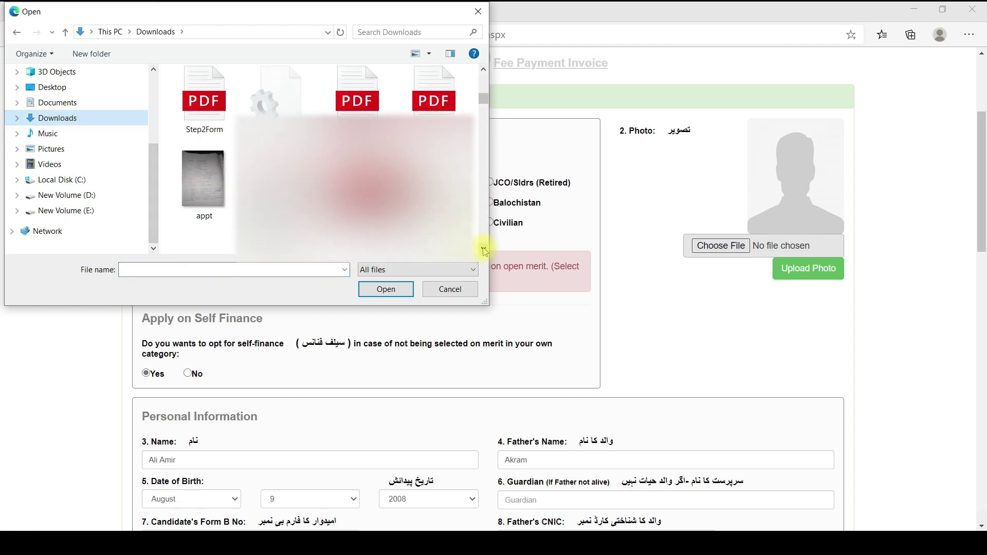
left_click(485, 251)
left_click(203, 200)
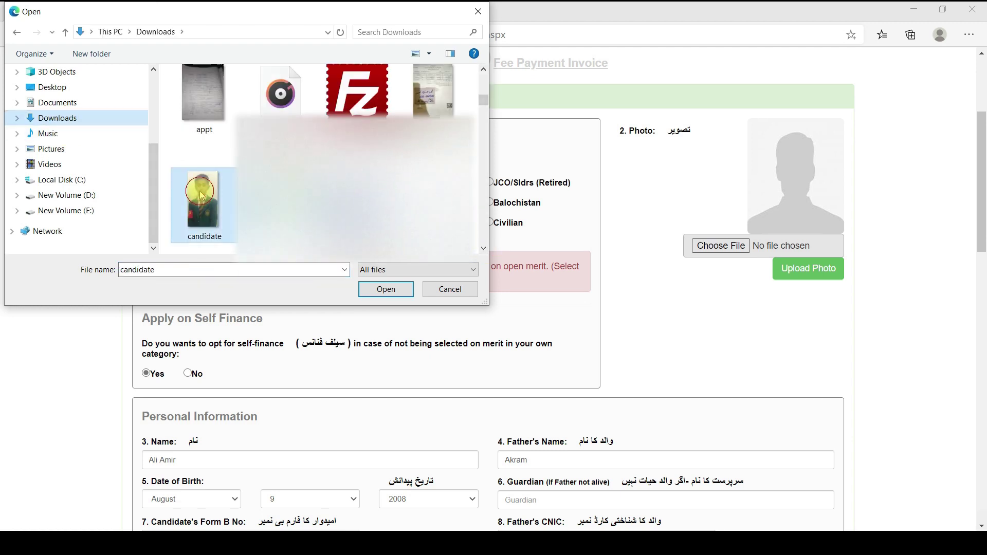
left_click(386, 289)
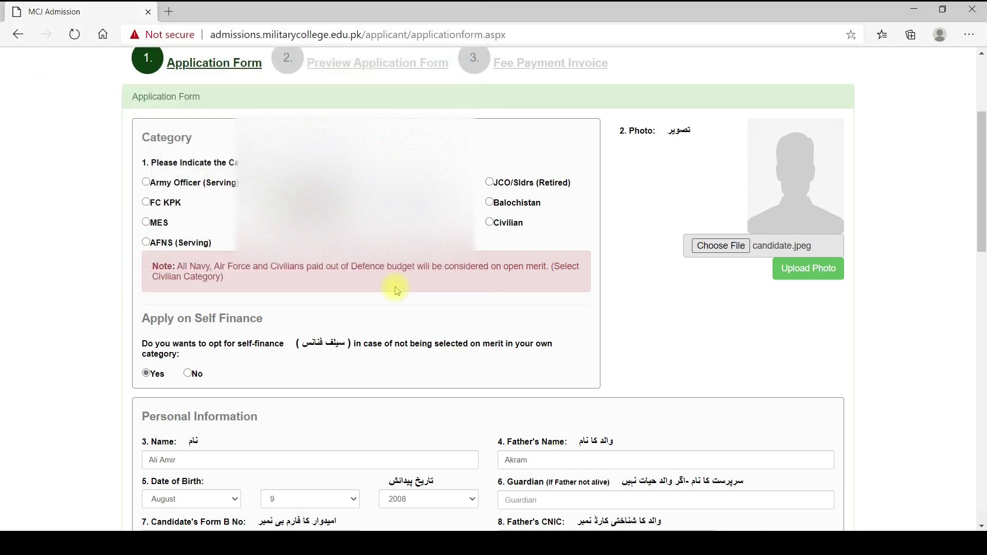
left_click(817, 272)
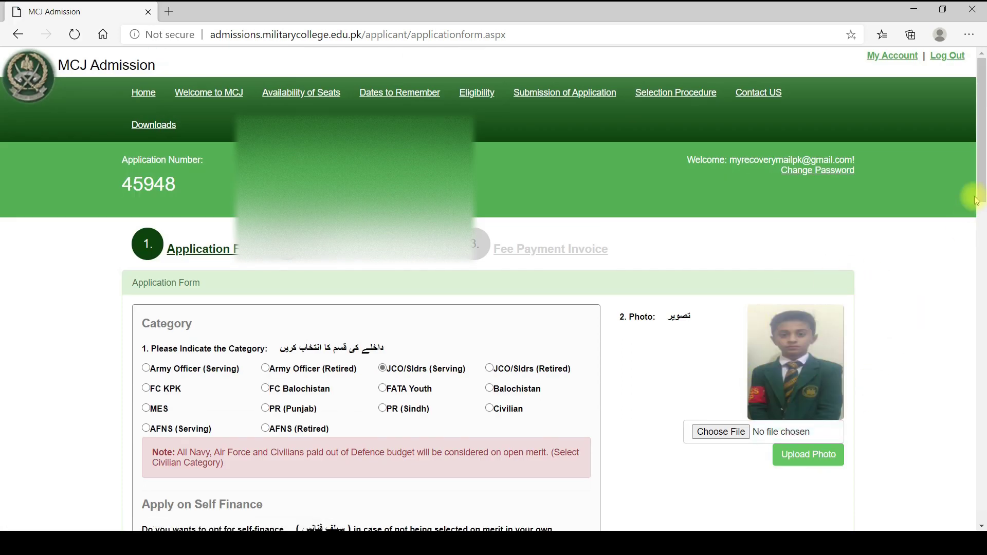
- Save the application form again with the photo attached
left_click_drag(981, 176, 979, 394)
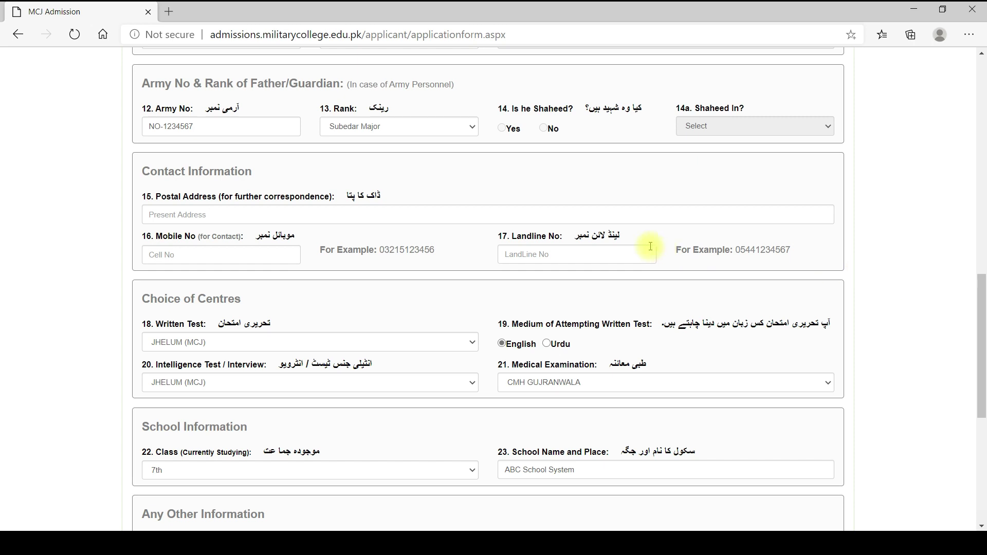
left_click_drag(982, 315, 983, 420)
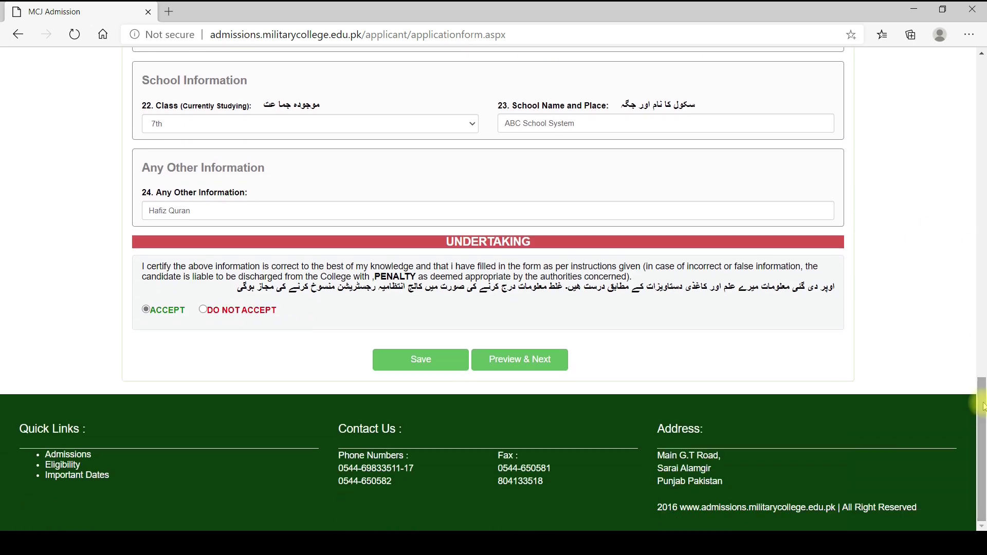
left_click(423, 357)
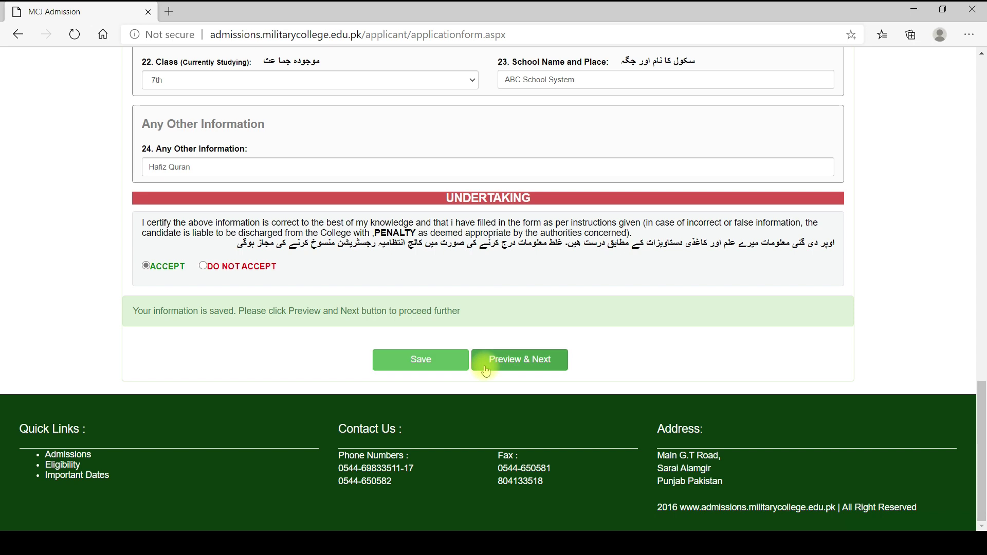
- Move on through Preview & Next to the Preview Application Form page
left_click(532, 363)
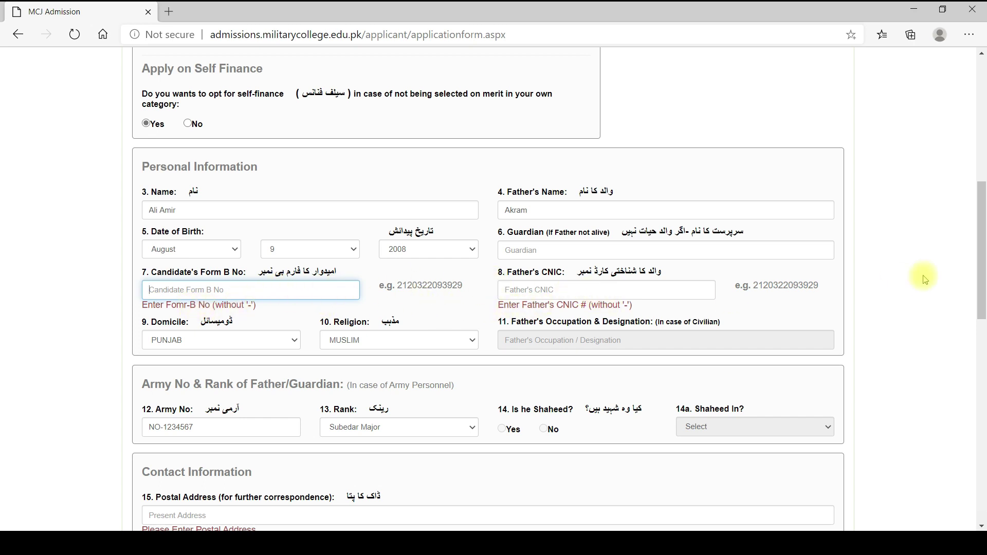
left_click_drag(983, 265, 982, 290)
scroll(97, 440, "down", 6)
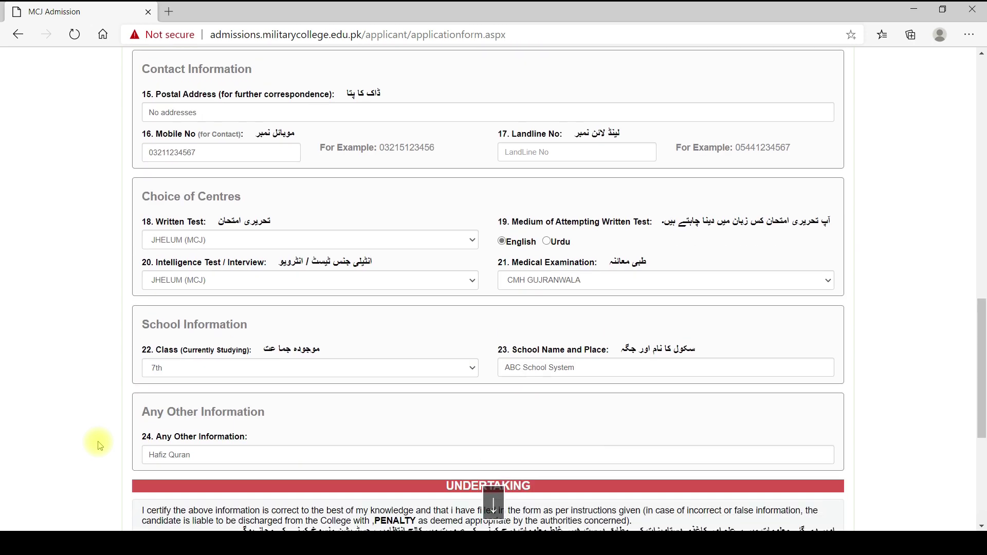
scroll(97, 441, "down", 5)
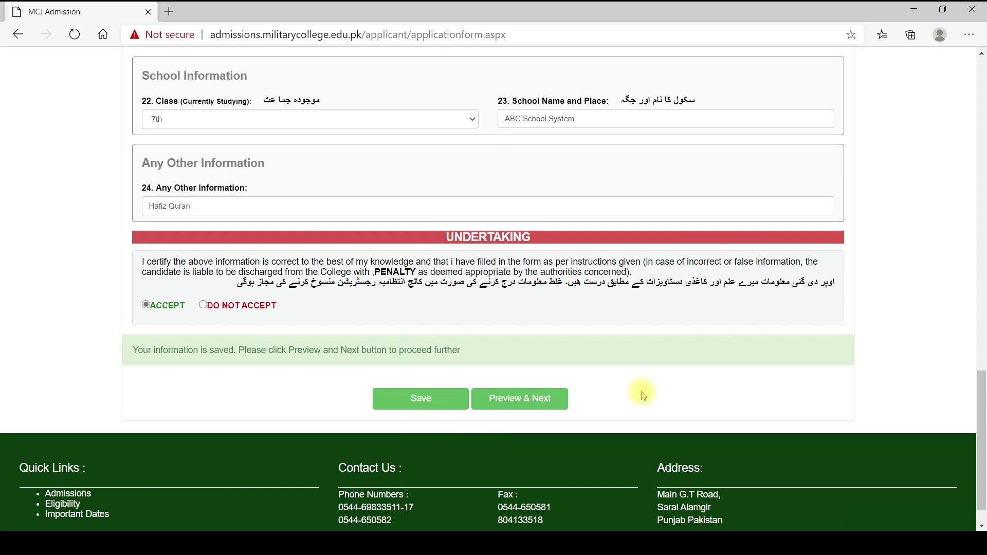
left_click(525, 396)
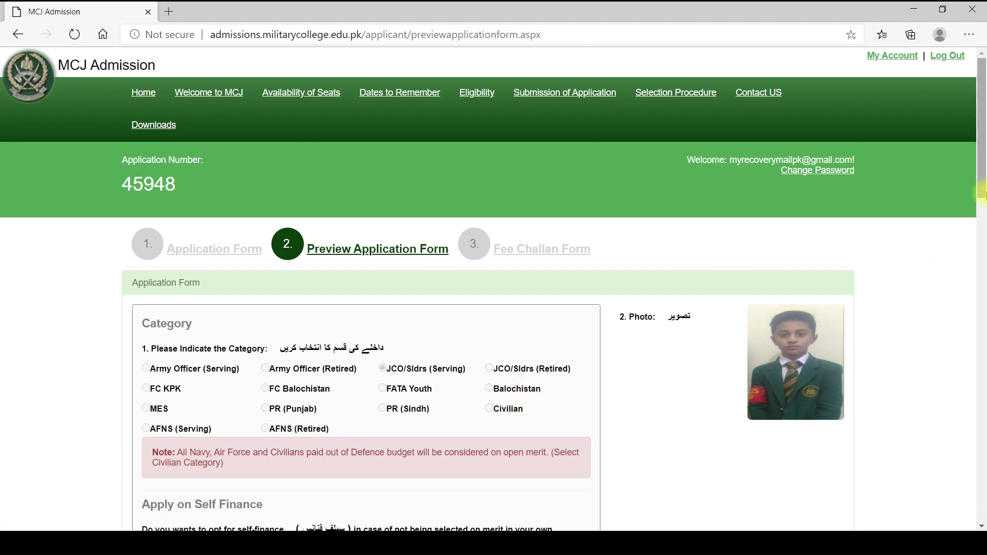
- Accept the preview's undertaking and submit the application, locking it and reaching the Fee Challan Form
left_click_drag(982, 159, 983, 486)
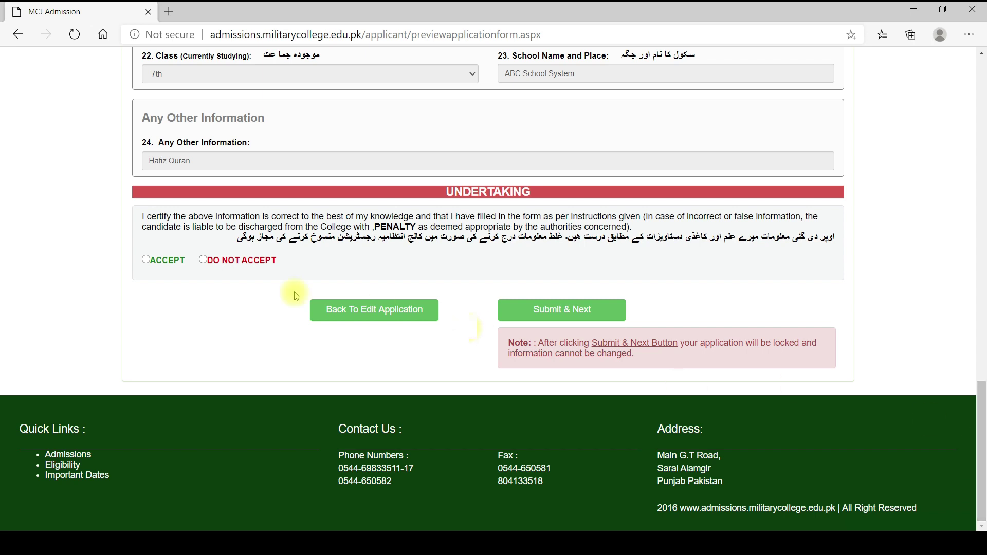
left_click(147, 261)
mouse_move(983, 401)
left_mouse_down()
mouse_move(974, 82)
mouse_move(966, 219)
mouse_move(980, 330)
mouse_move(970, 392)
left_mouse_up()
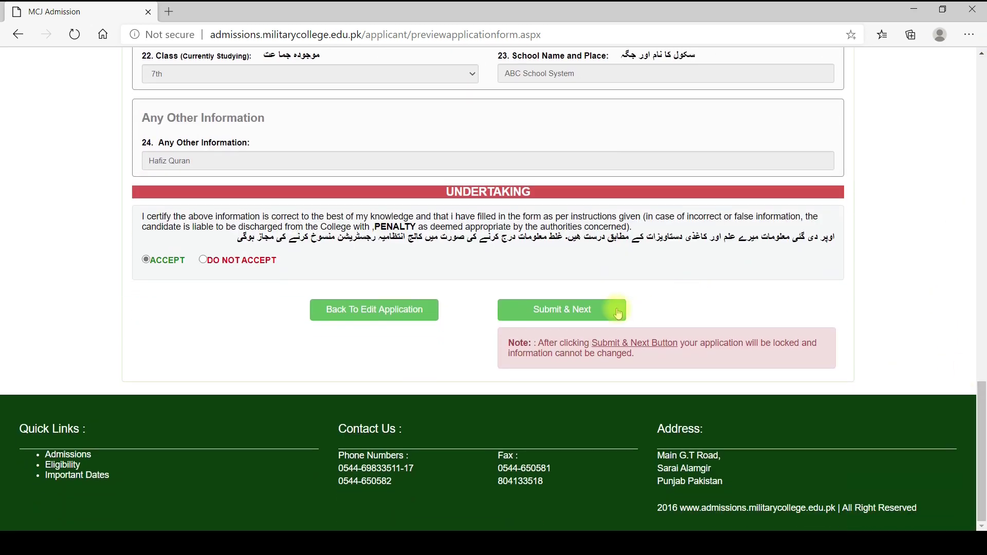
left_click(572, 311)
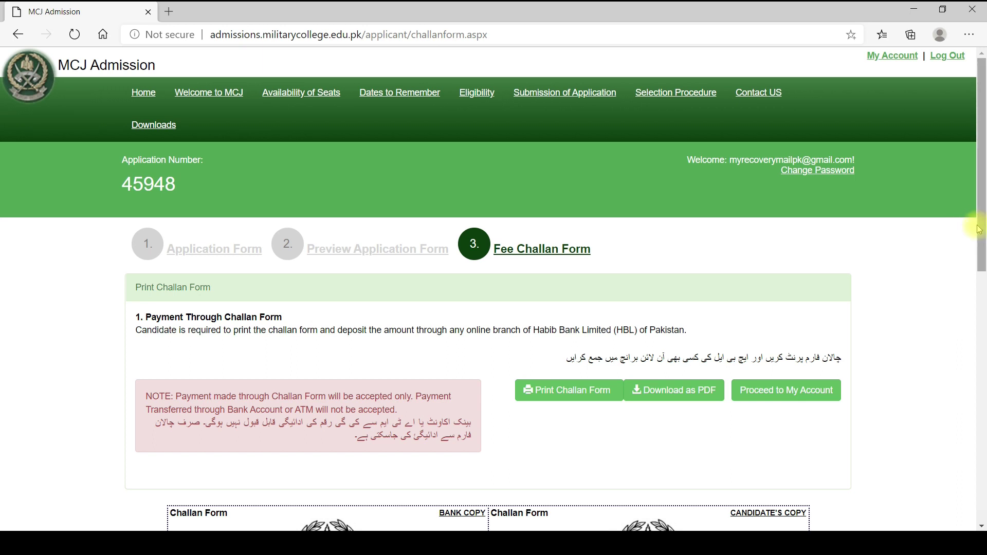
- Scroll down to the fee challan's bank and candidate copies showing the 2000 amount
left_click_drag(982, 232, 980, 437)
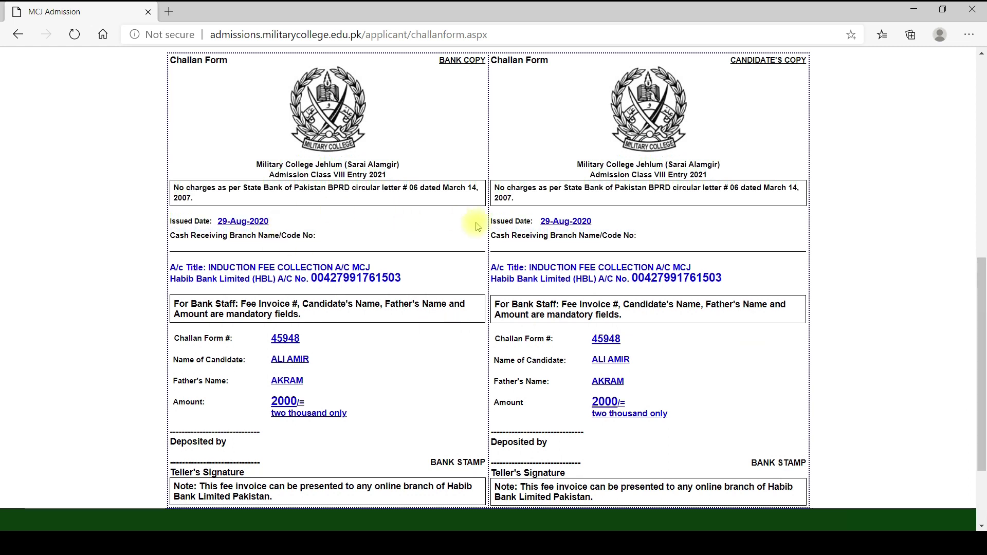